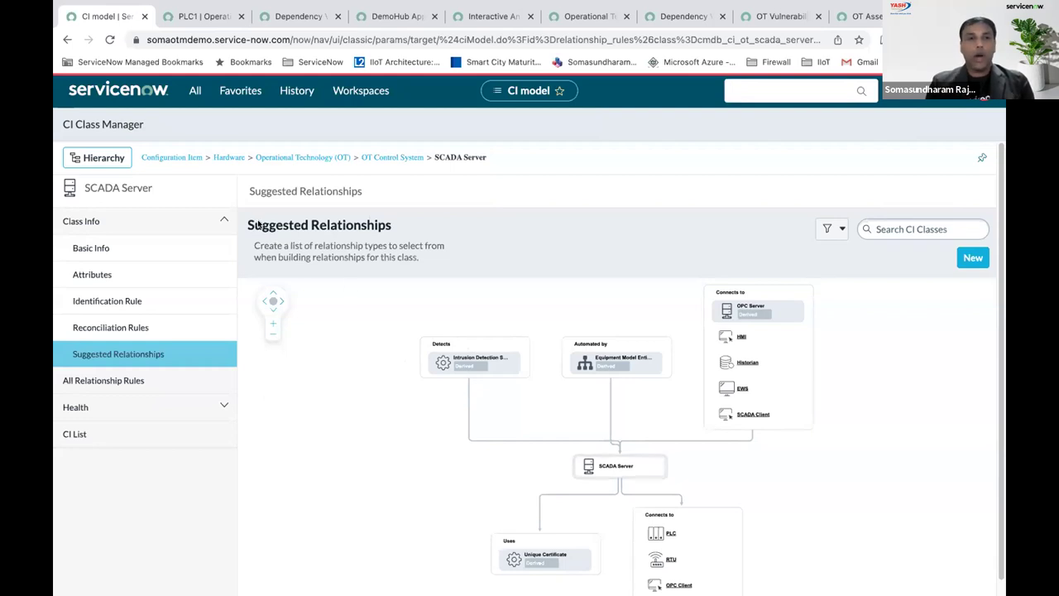
Open the OT Control Systems list in the Operational Technology Workspace and review asset types, IP addresses, manufacturers, models and descriptions.
left_click(200, 18)
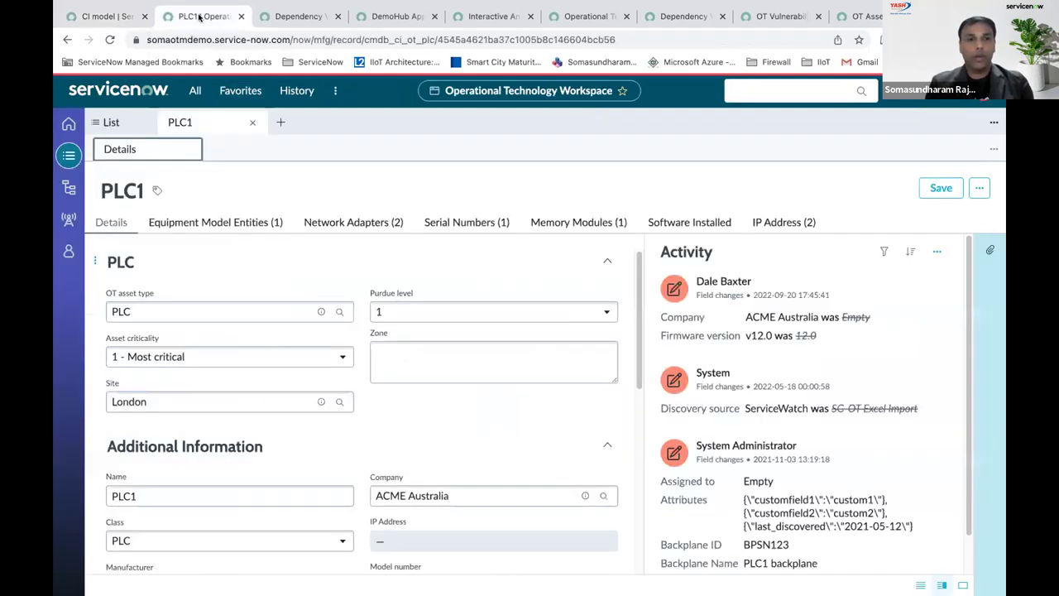
left_click(96, 118)
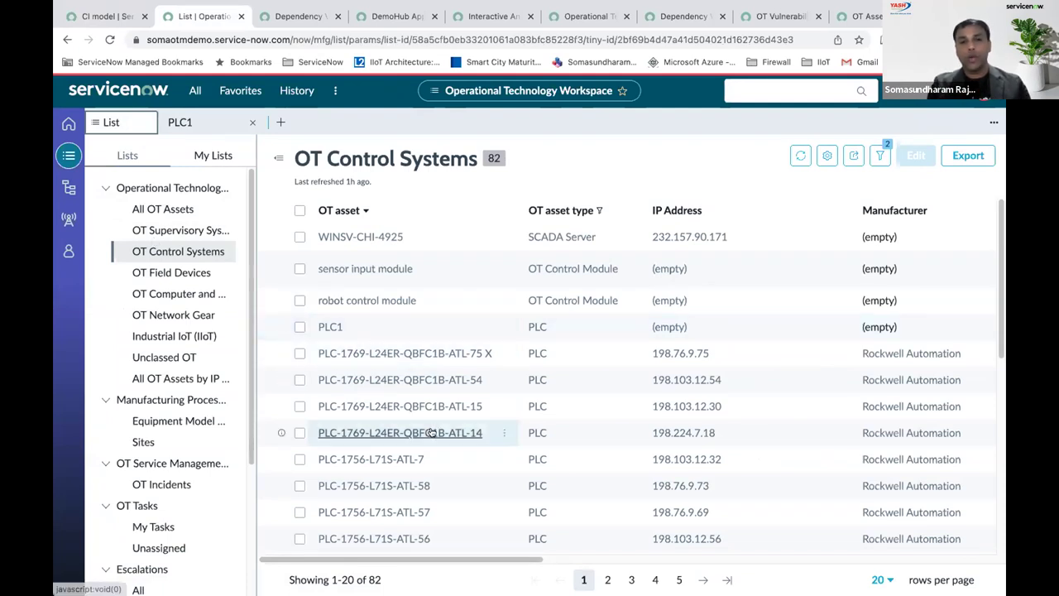
scroll(491, 463, "right", 3)
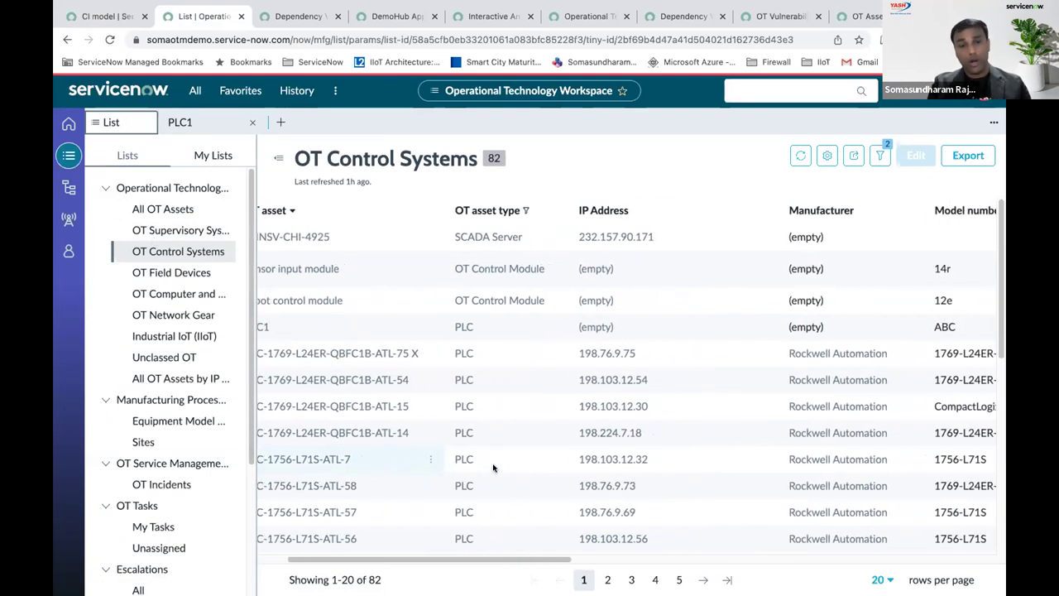
scroll(493, 468, "right", 1)
scroll(489, 471, "right", 5)
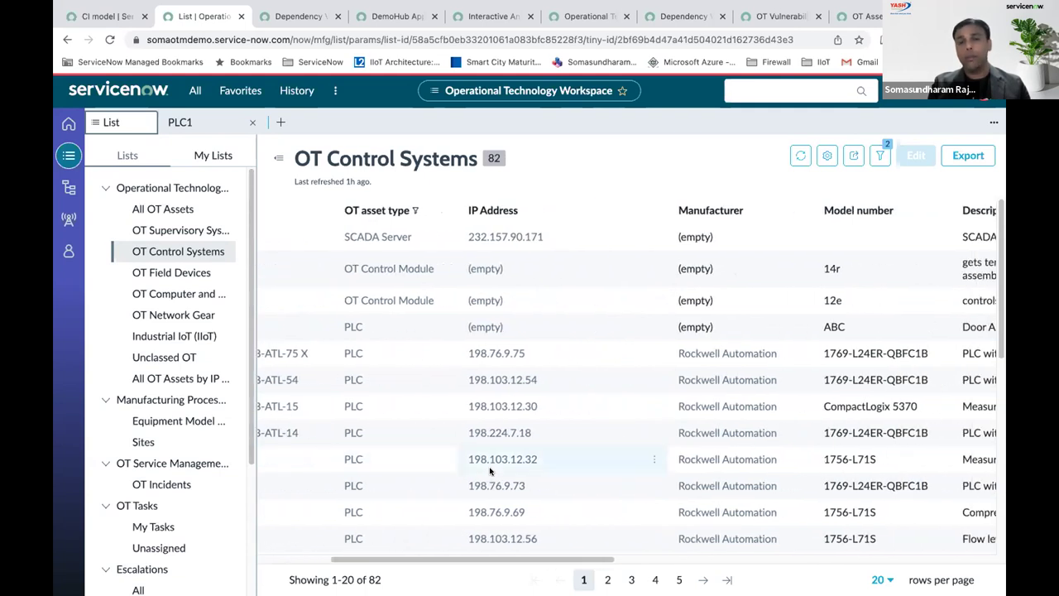
scroll(490, 471, "right", 5)
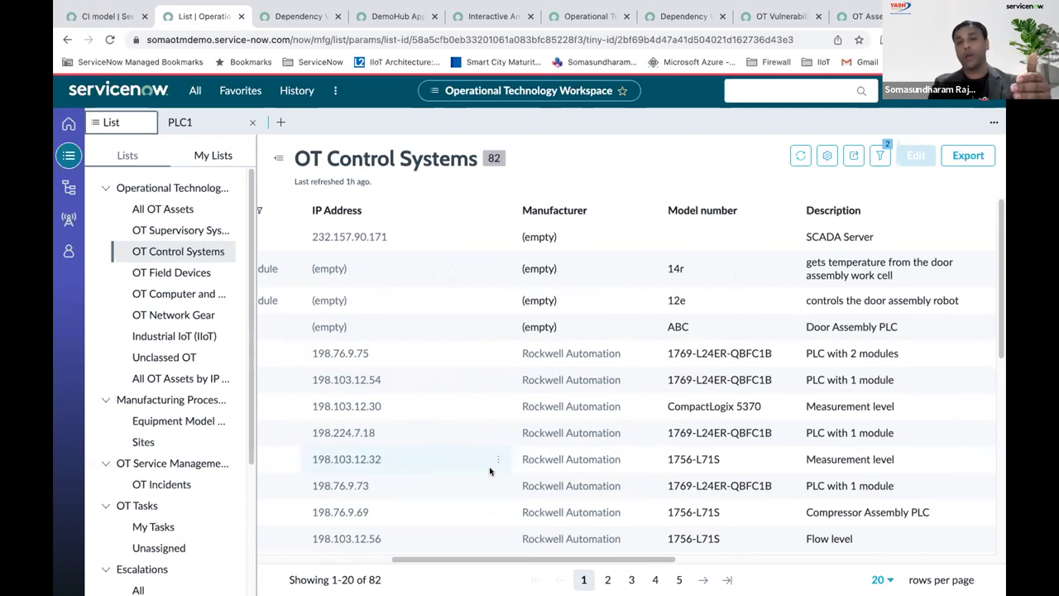
scroll(490, 470, "right", 5)
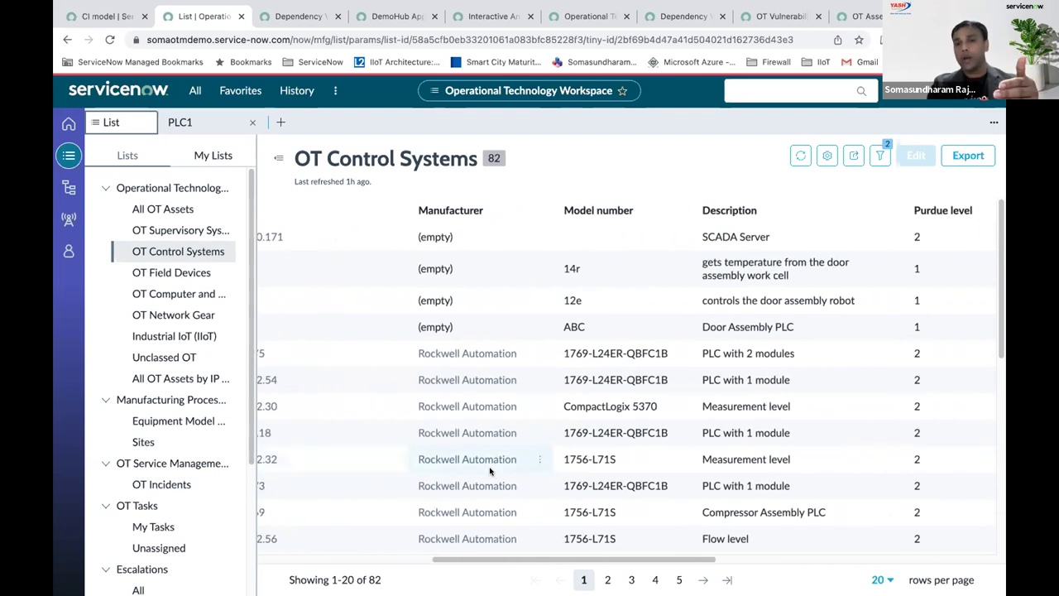
scroll(490, 471, "right", 10)
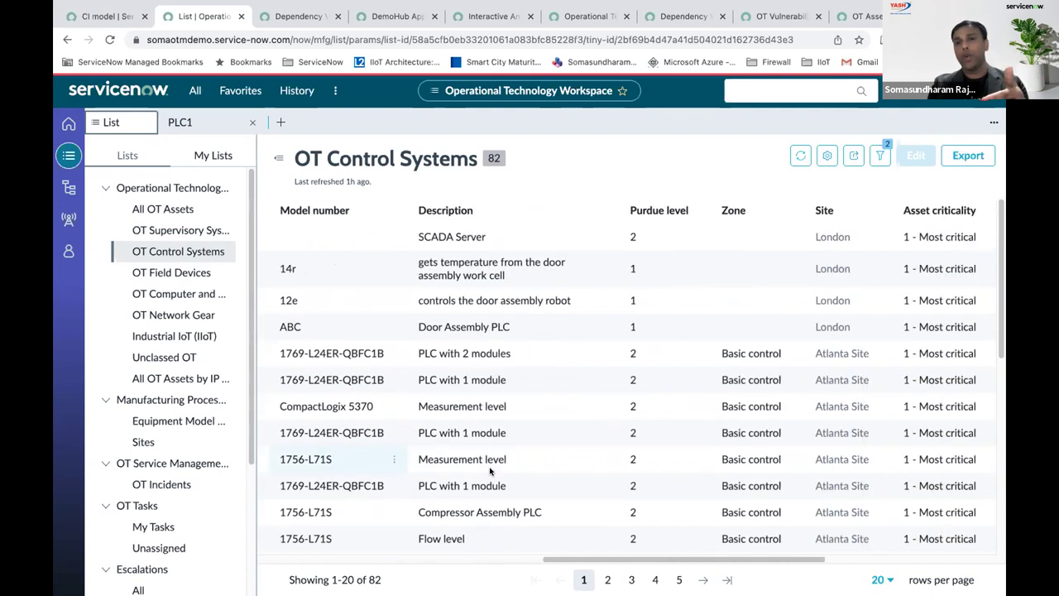
Review the Purdue level, zone, site, asset criticality, discovery source and discovery date columns of the OT control systems.
scroll(490, 470, "right", 3)
scroll(490, 470, "left", 1)
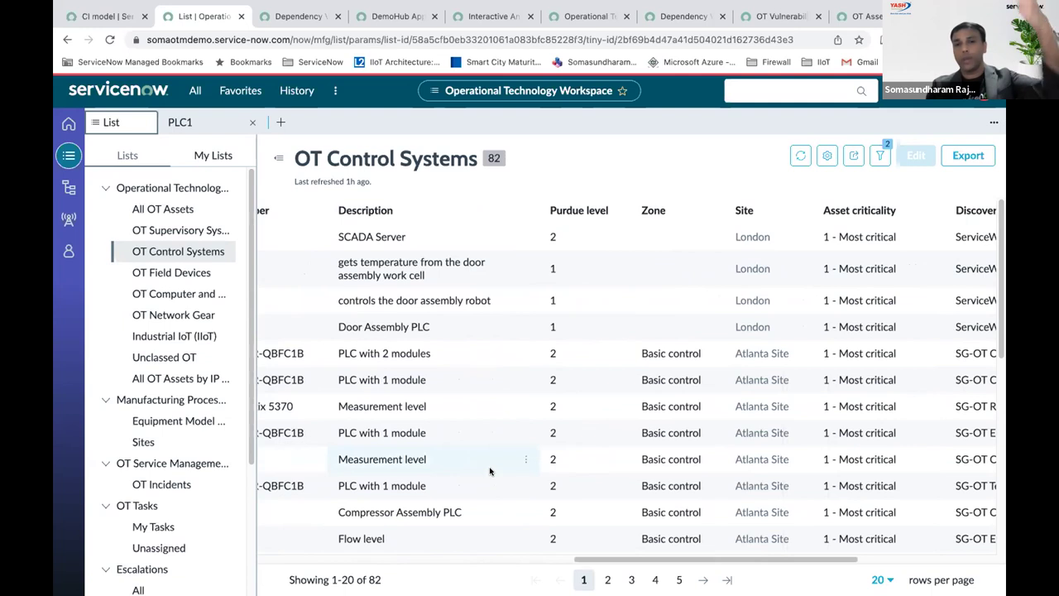
scroll(489, 471, "right", 2)
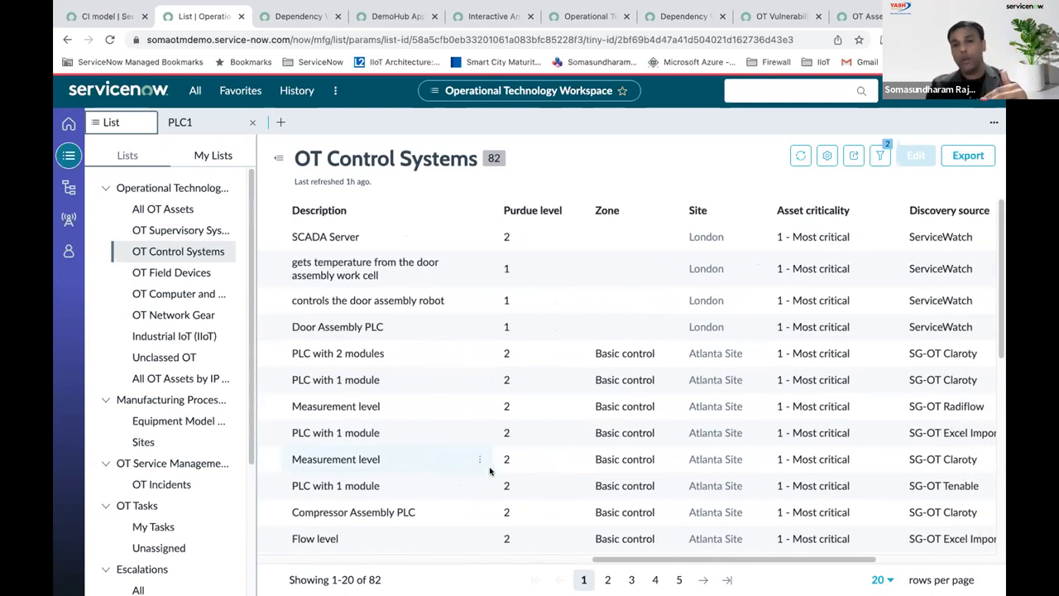
scroll(490, 470, "right", 2)
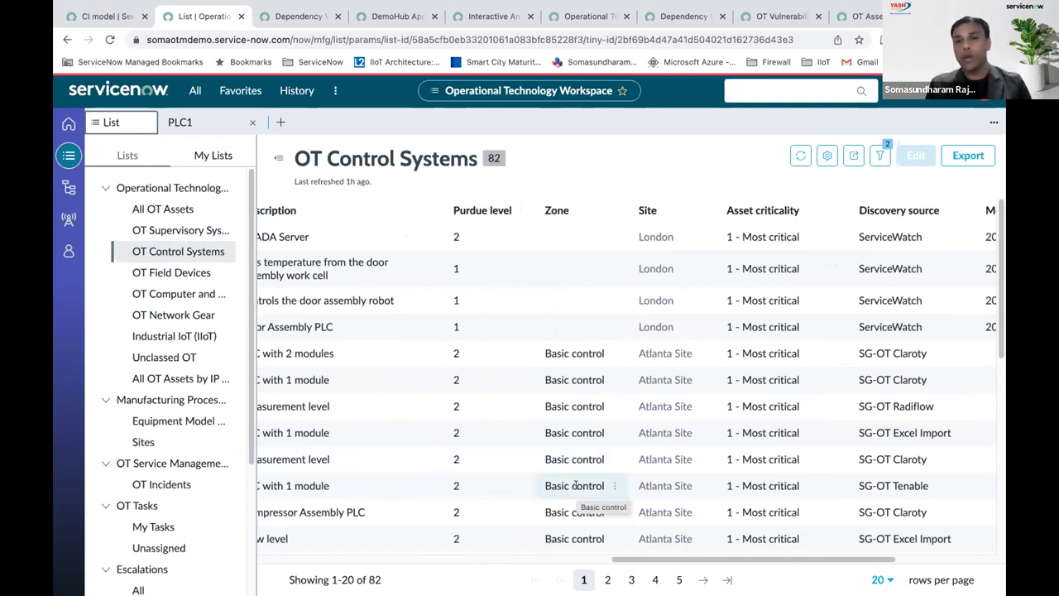
scroll(575, 485, "right", 2)
scroll(575, 485, "left", 1)
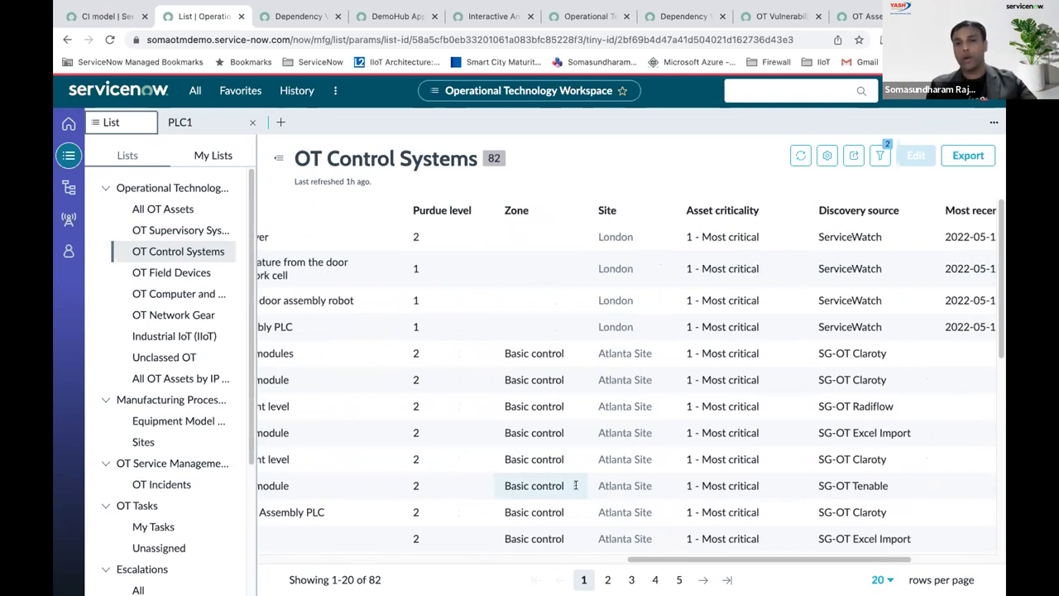
scroll(575, 485, "right", 3)
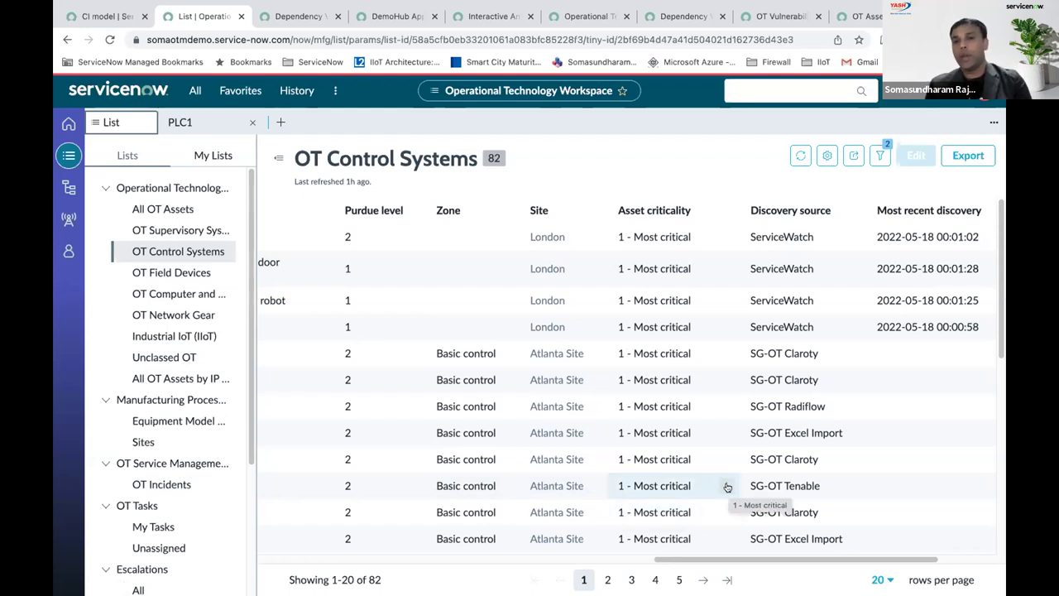
scroll(727, 486, "right", 3)
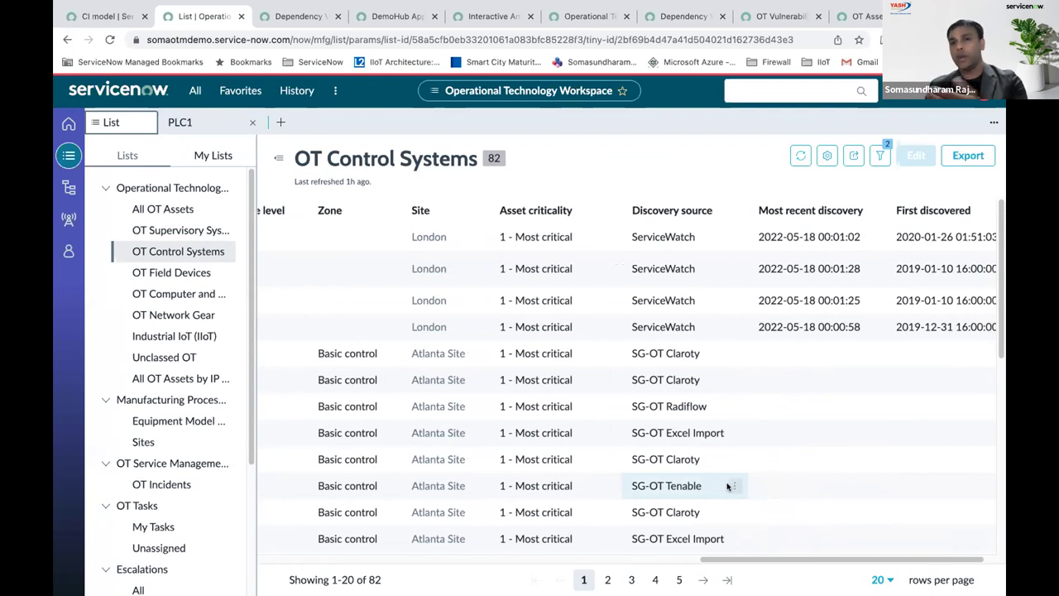
scroll(727, 486, "right", 1)
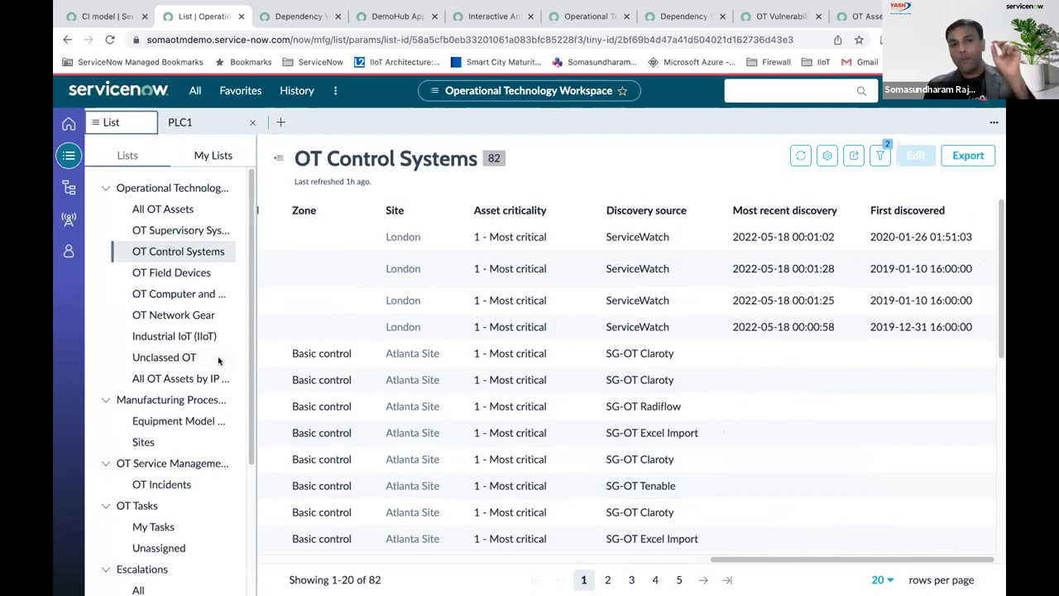
Open the PLC1 record and examine its PLC classification fields and all of its additional information down to the description.
left_click(189, 124)
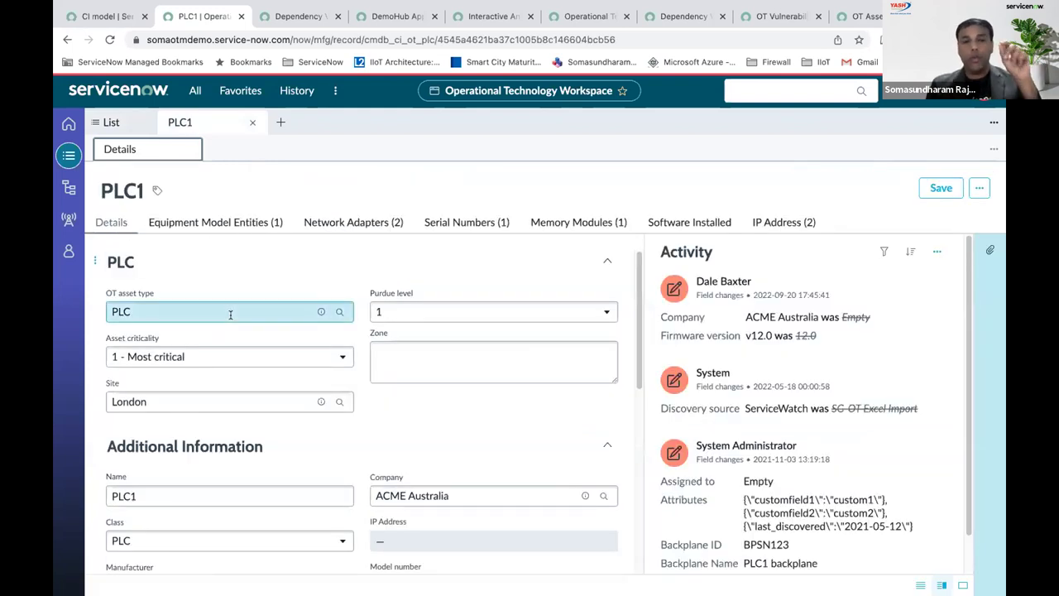
left_click(115, 124)
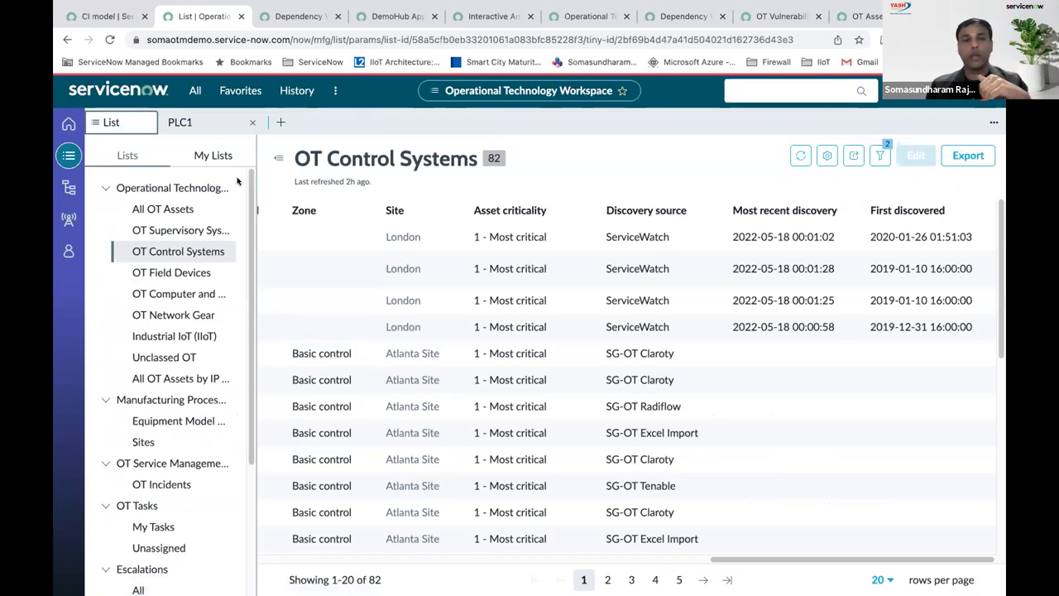
left_click(178, 123)
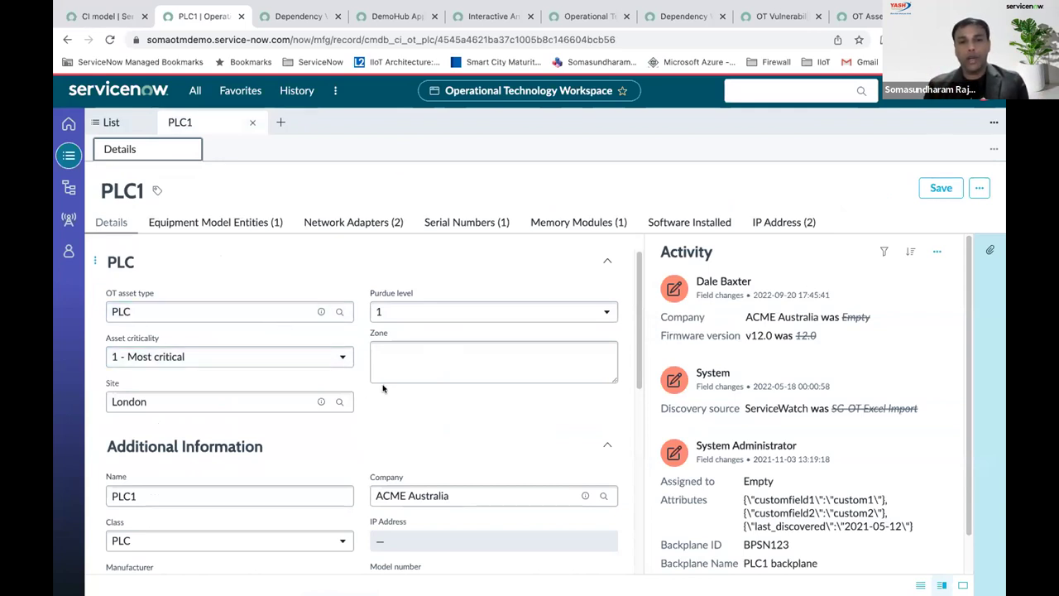
scroll(385, 407, "down", 1)
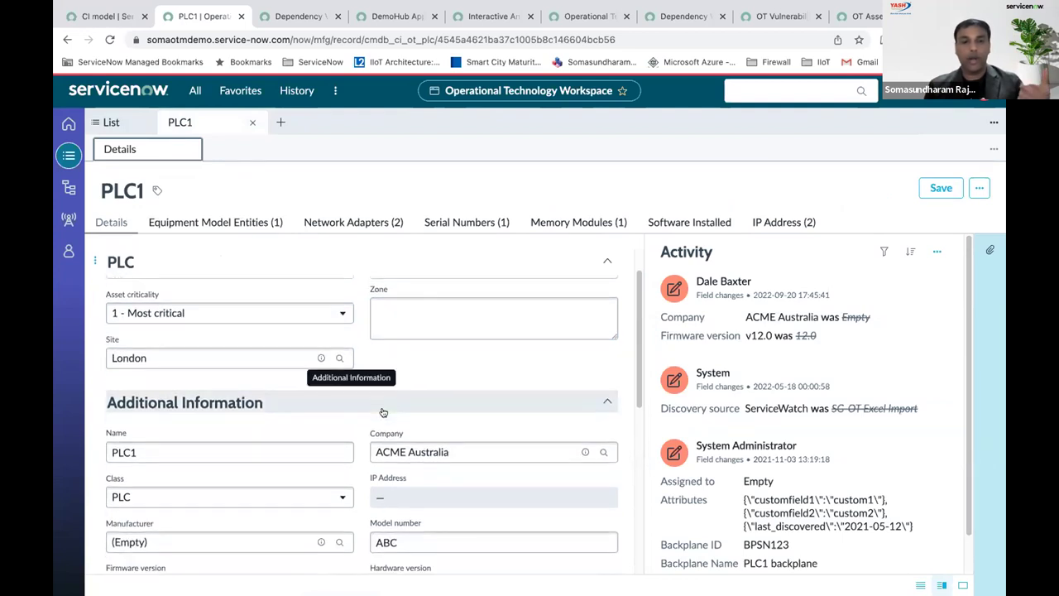
scroll(383, 412, "down", 1)
scroll(384, 408, "down", 1)
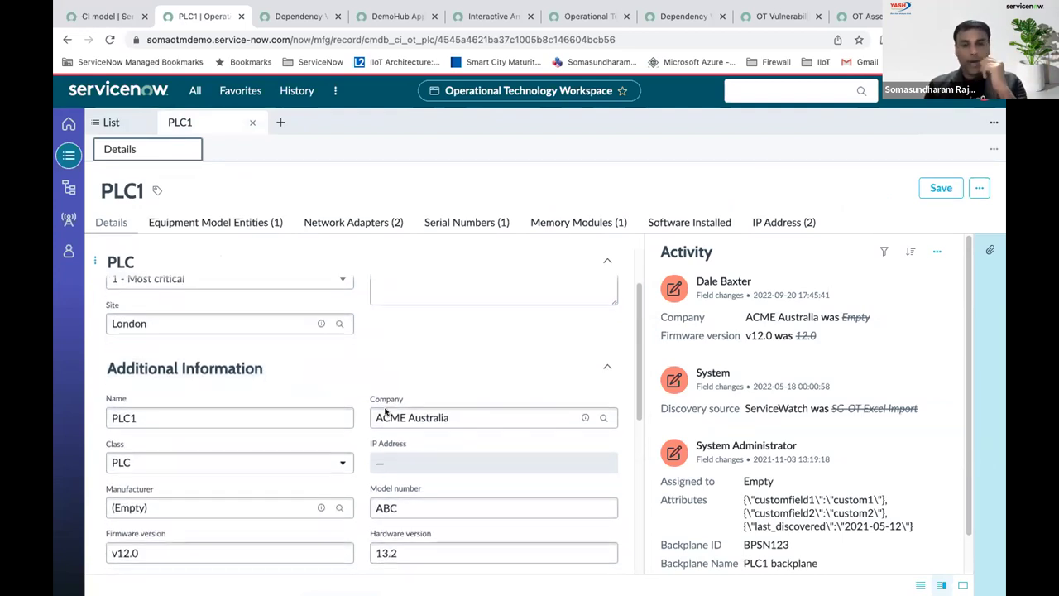
scroll(385, 408, "down", 3)
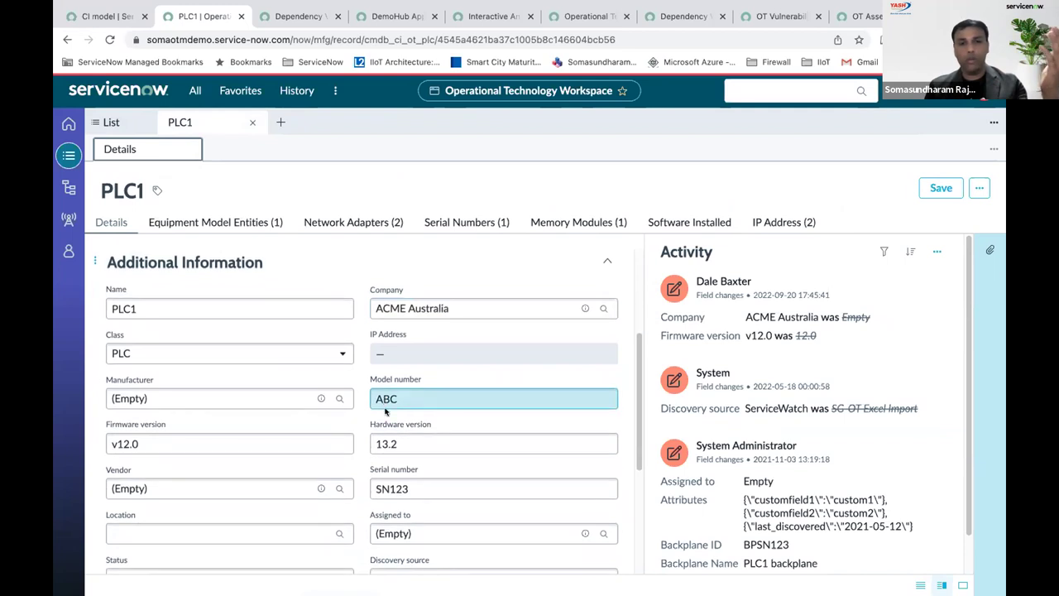
scroll(385, 410, "down", 1)
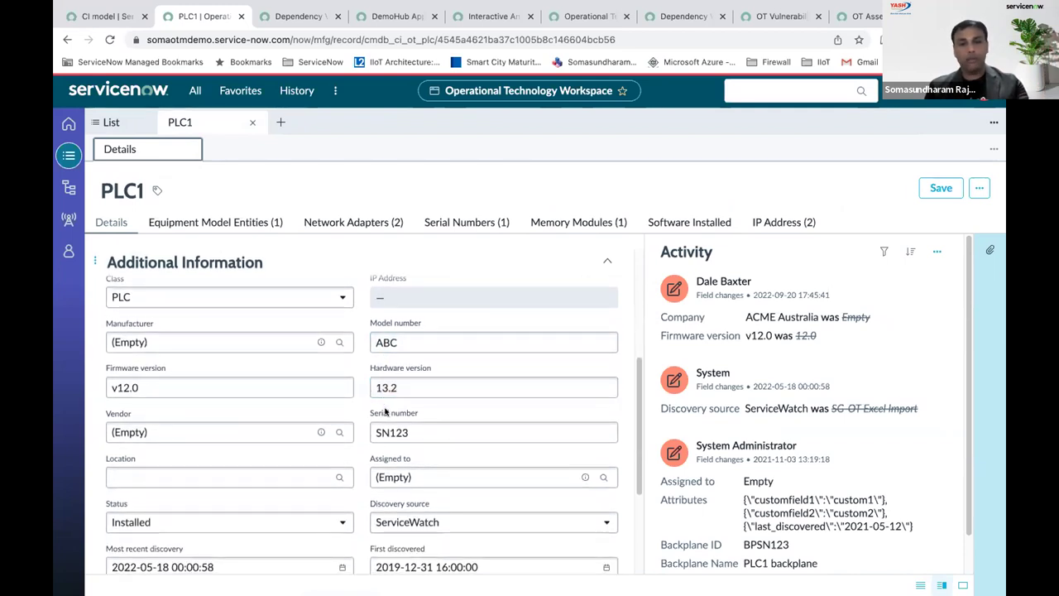
scroll(385, 410, "down", 5)
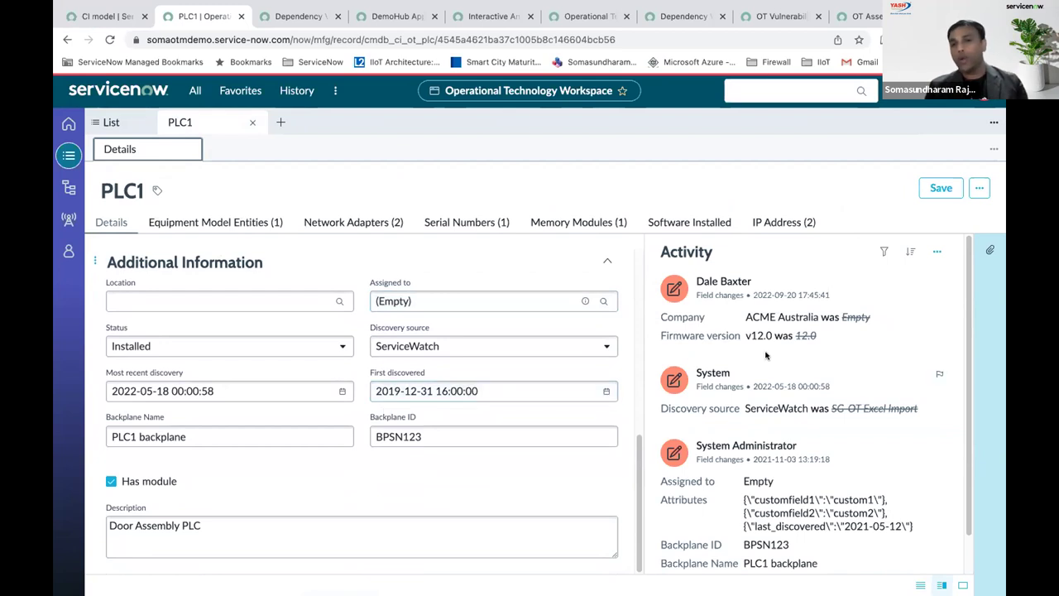
Review PLC1's activity history of field changes and view its related equipment model entities and network adapters.
scroll(766, 354, "down", 1)
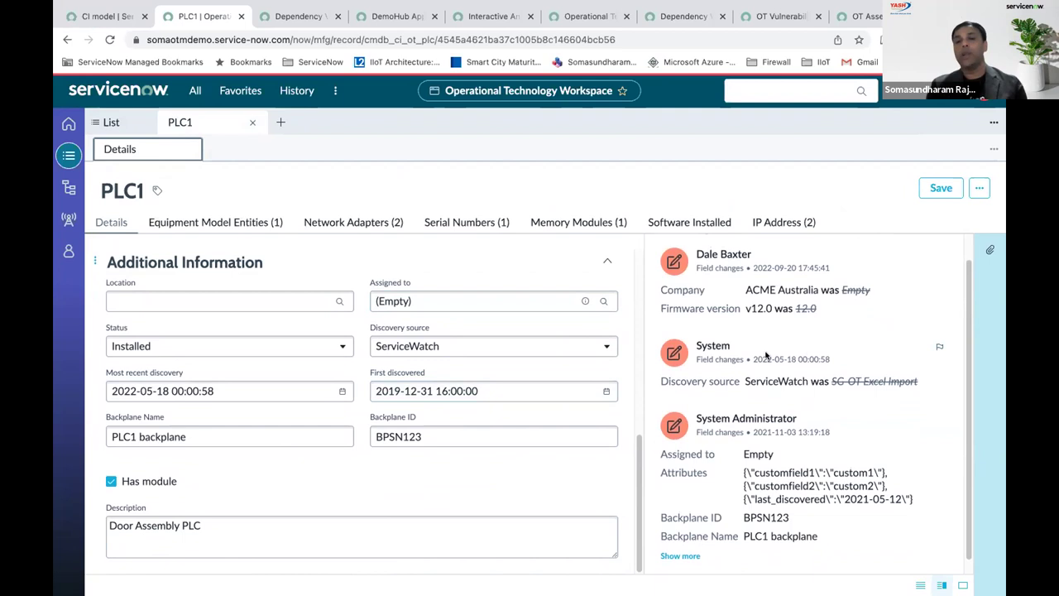
scroll(766, 354, "up", 1)
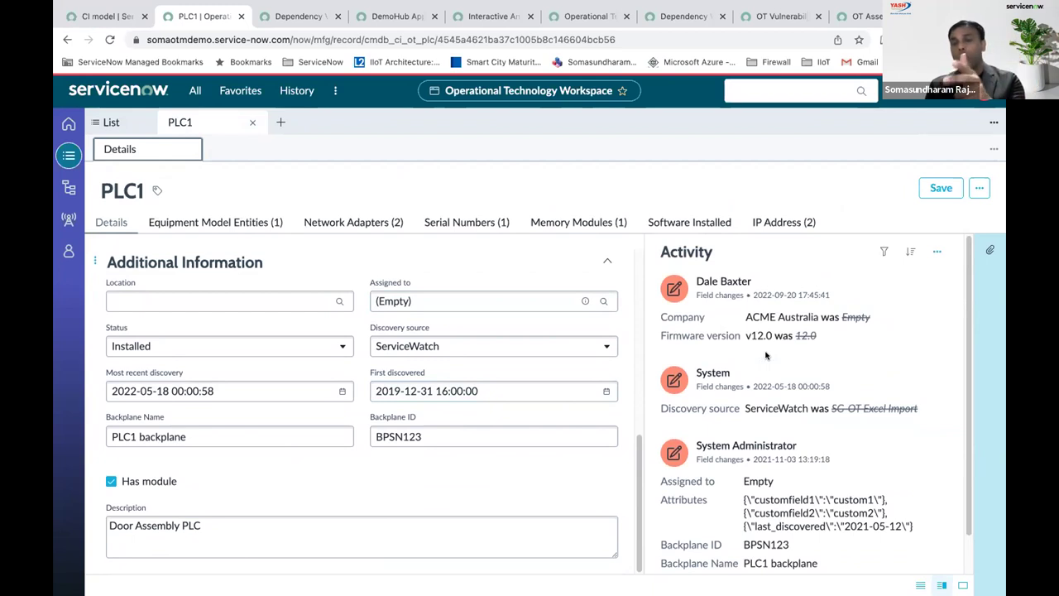
scroll(766, 354, "down", 1)
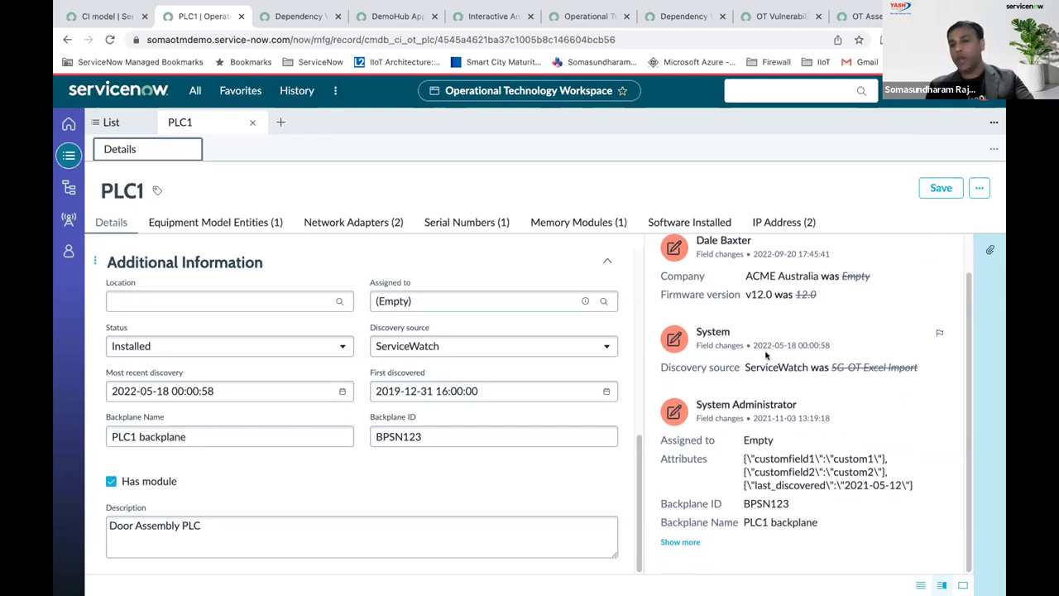
scroll(765, 354, "up", 1)
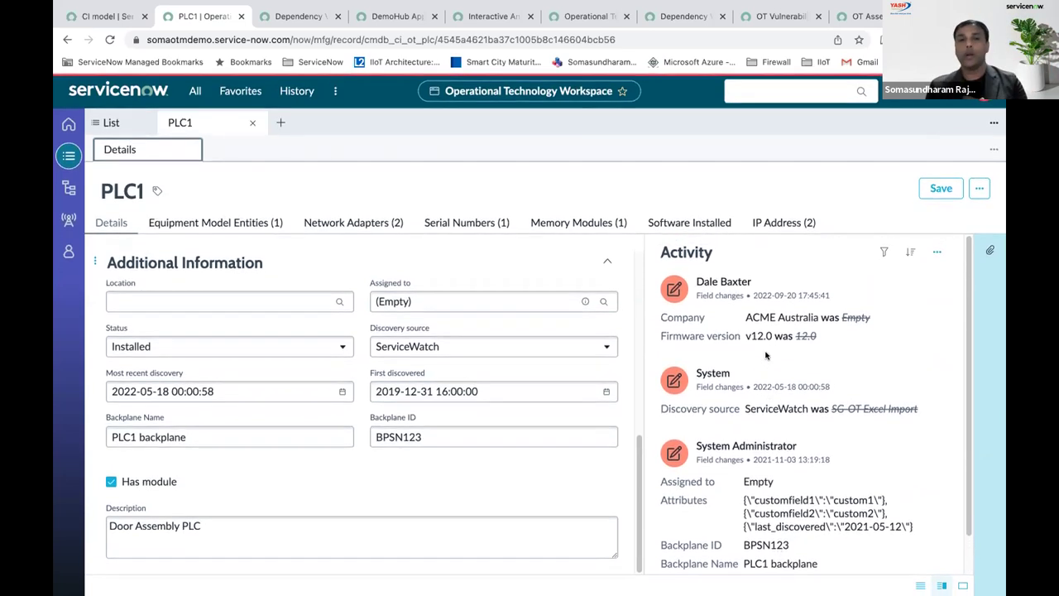
left_click(242, 224)
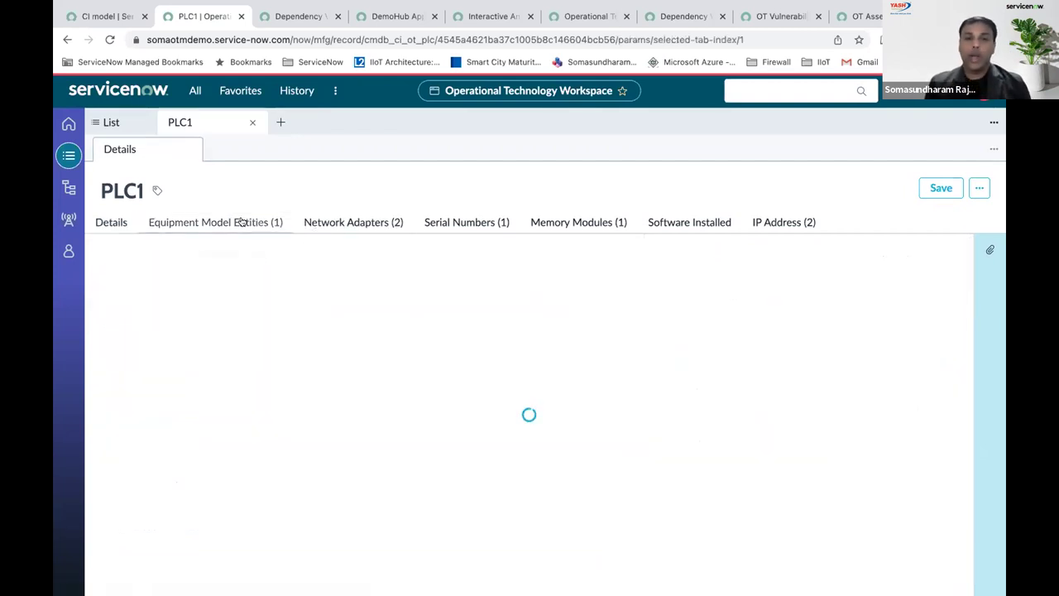
left_click(326, 221)
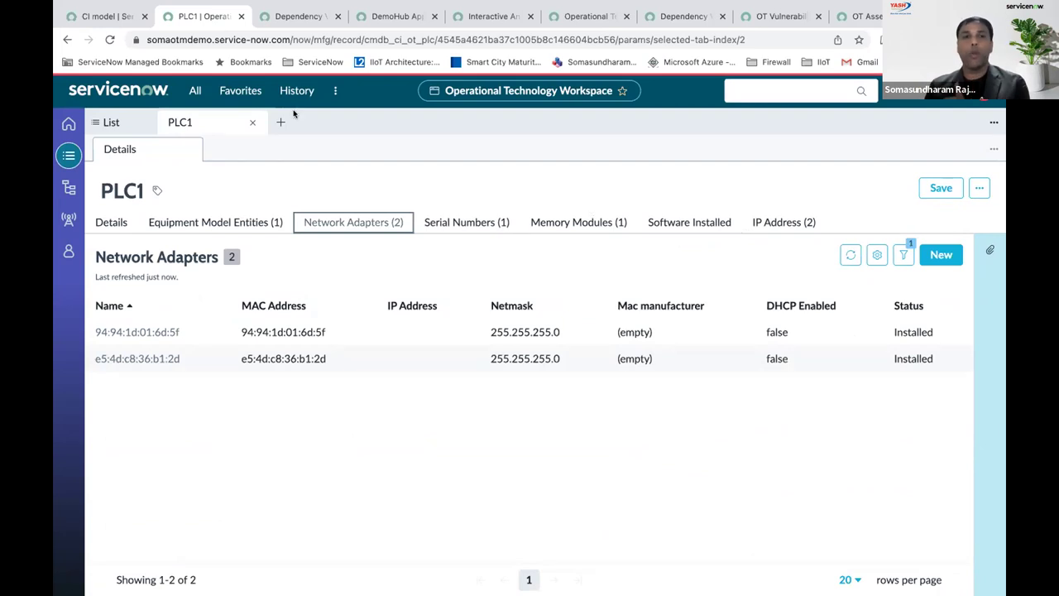
Open PLC1's dependency map and inspect the alert indicators on the PLC1 node and its associated CIs.
left_click(294, 17)
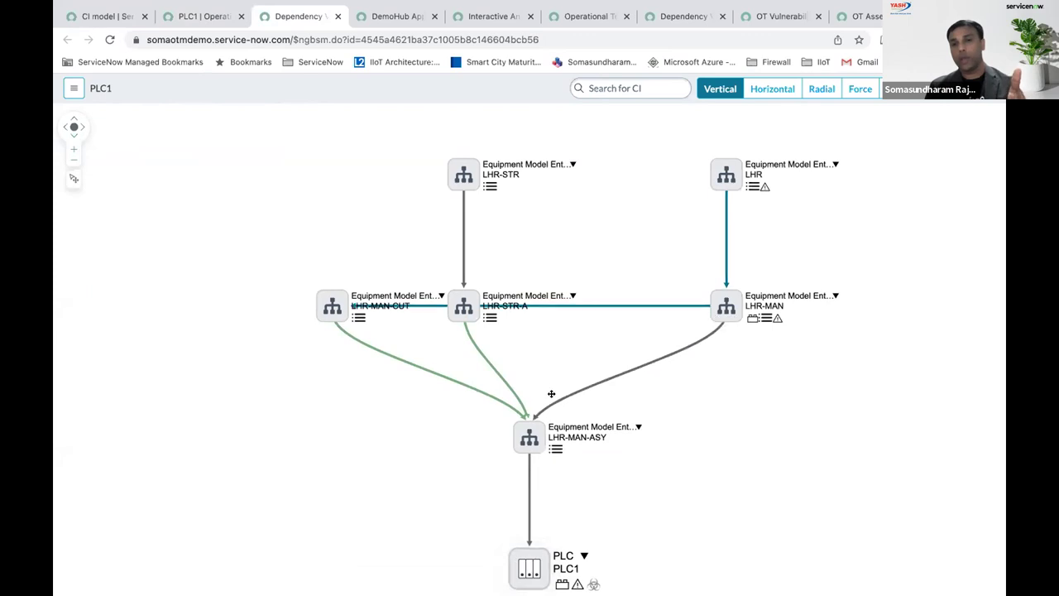
mouse_move(719, 328)
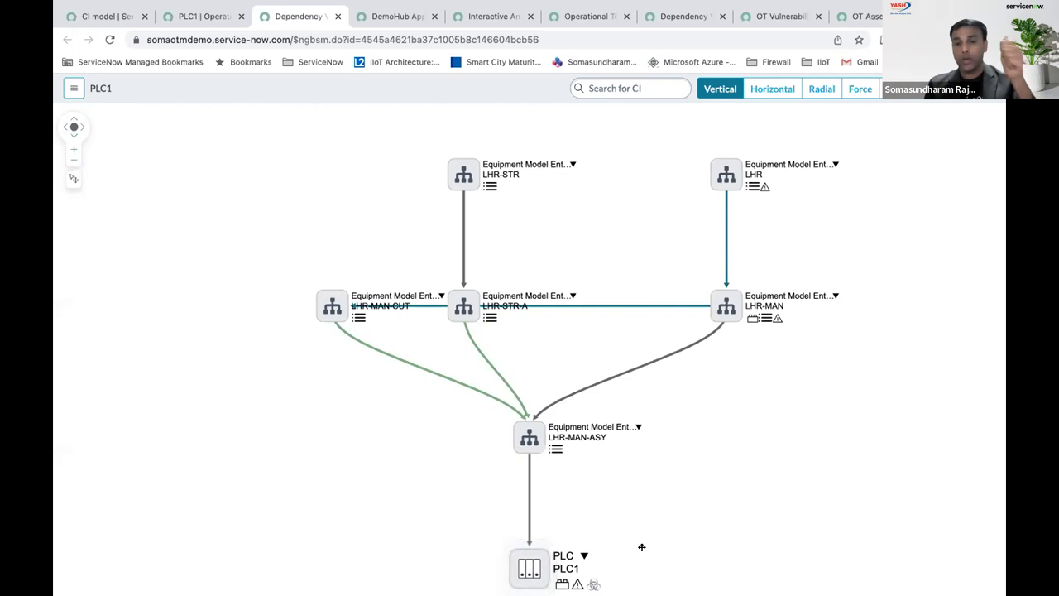
mouse_move(602, 569)
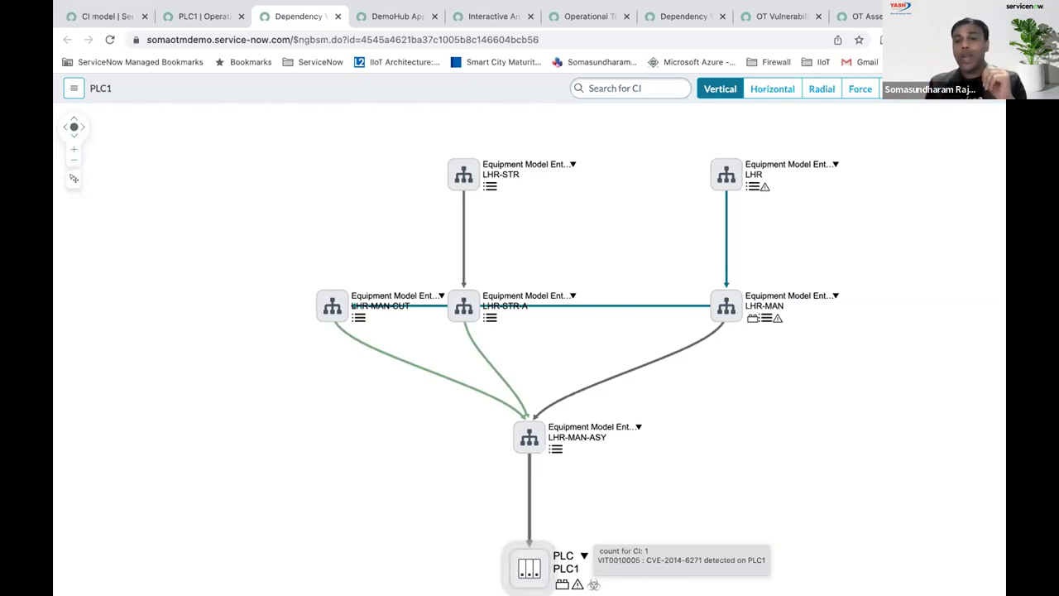
mouse_move(578, 584)
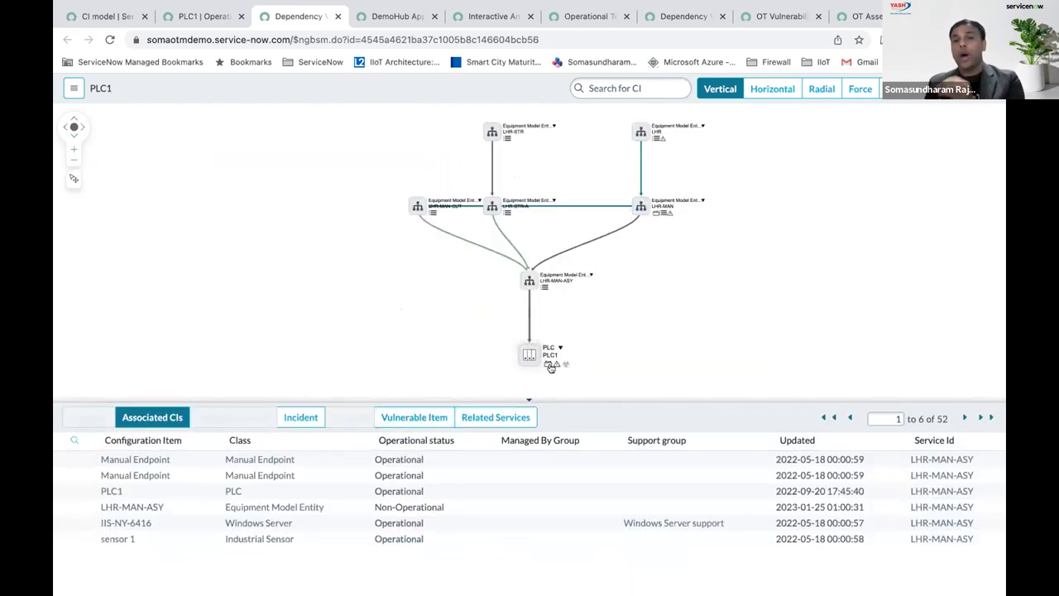
Show the incidents and the vulnerable items related to the PLC1 dependency map.
mouse_move(550, 367)
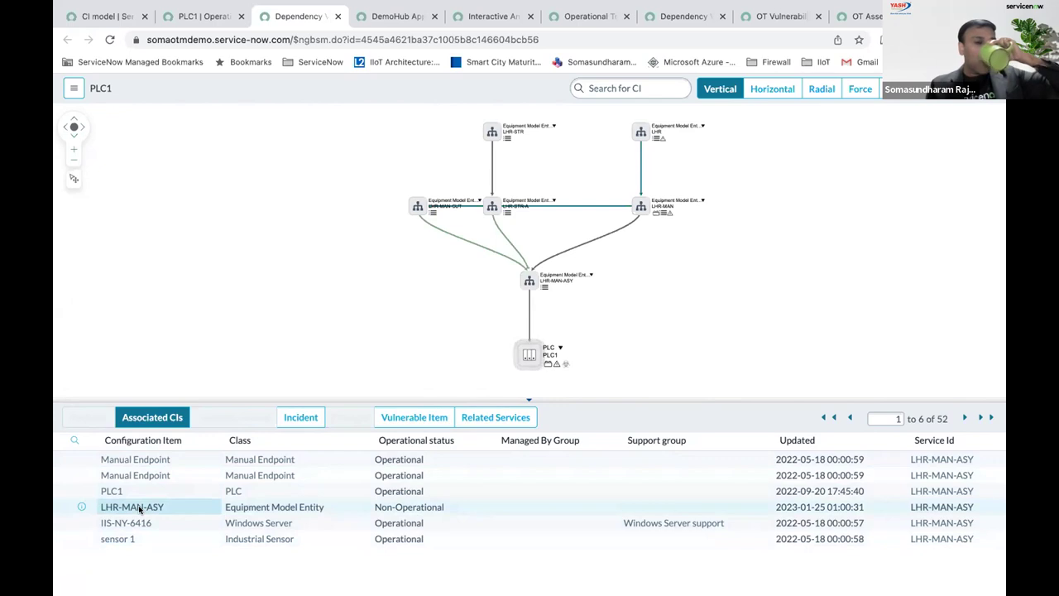
left_click(286, 420)
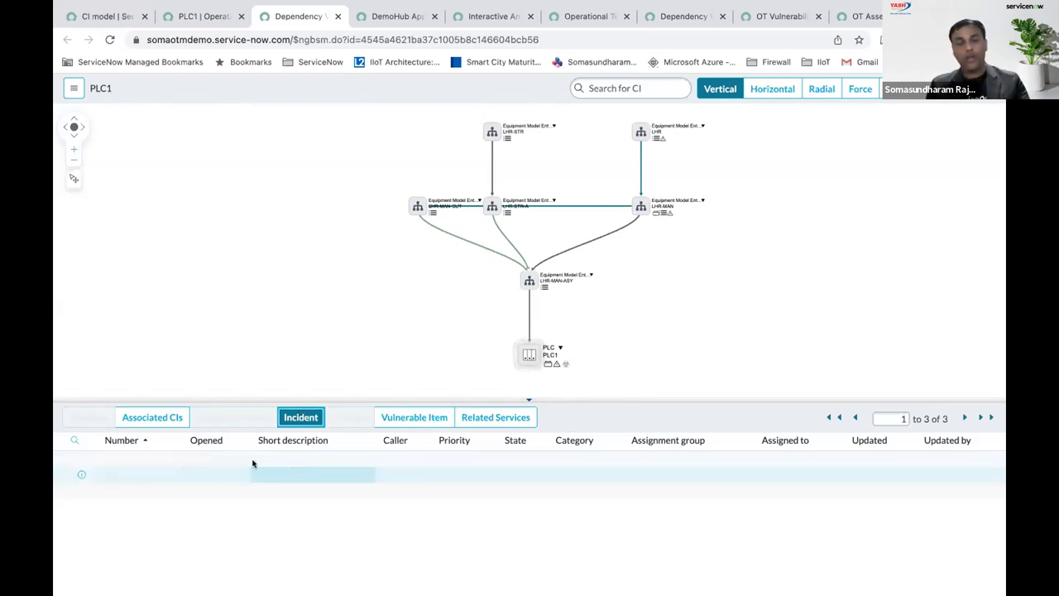
left_click(382, 422)
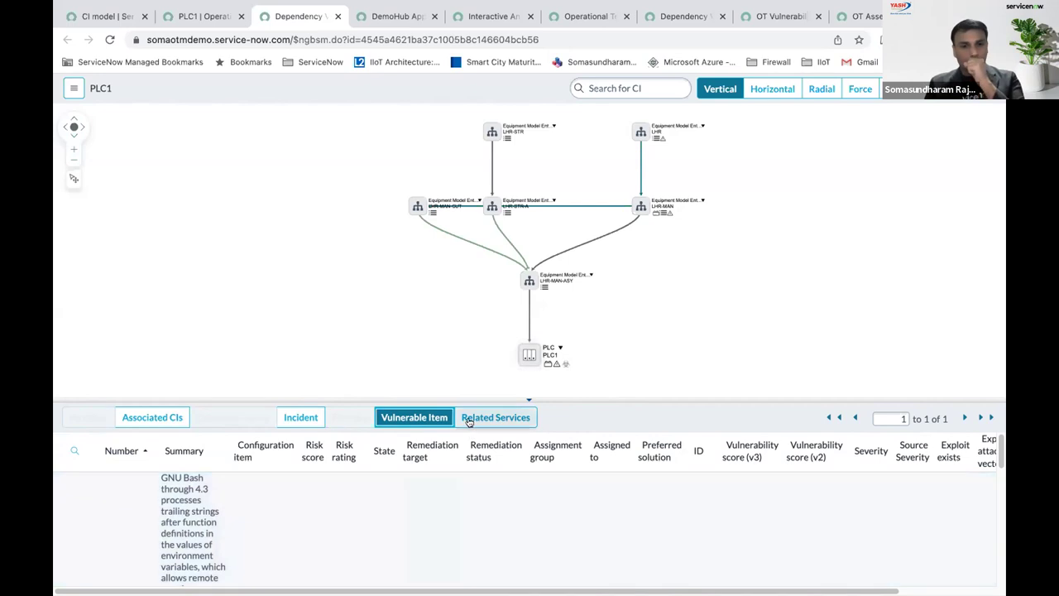
Show the services related to PLC1, highlight the LHR service on the dependency map, and view the map at full height.
left_click(468, 421)
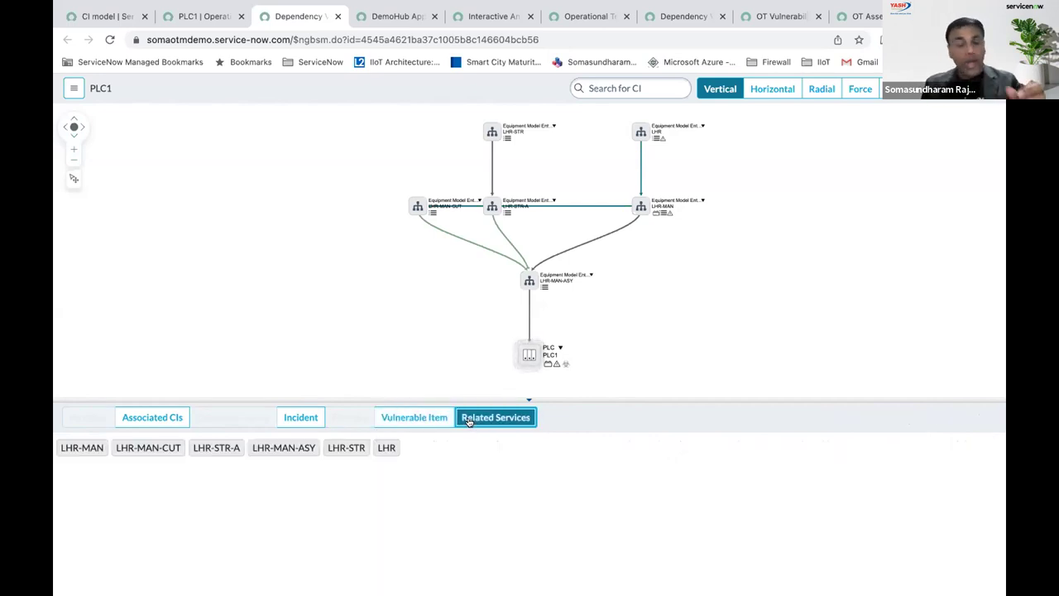
left_click(338, 448)
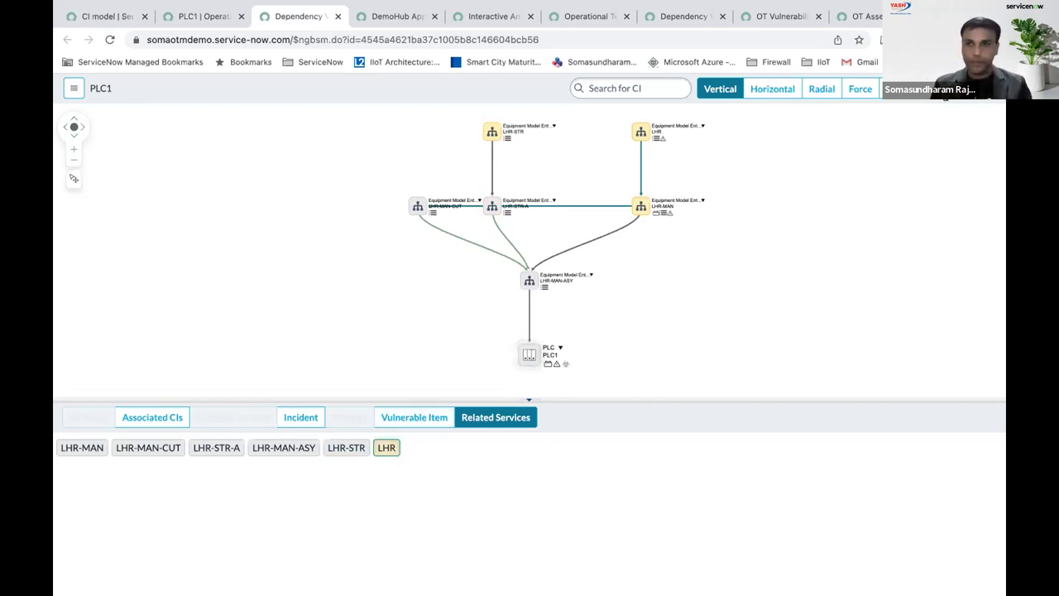
left_click(528, 399)
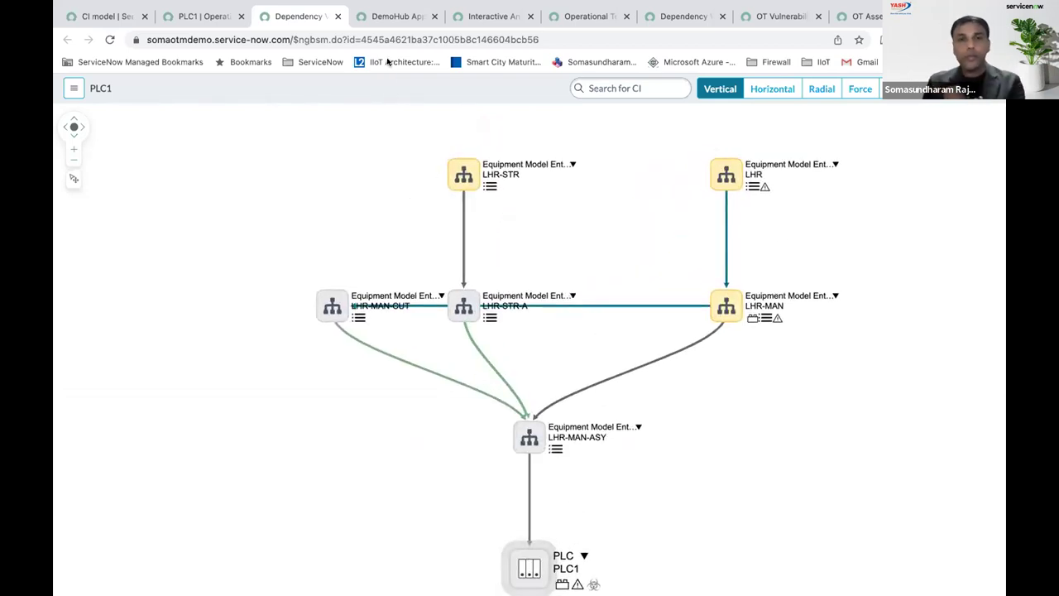
left_click(382, 18)
left_click(310, 17)
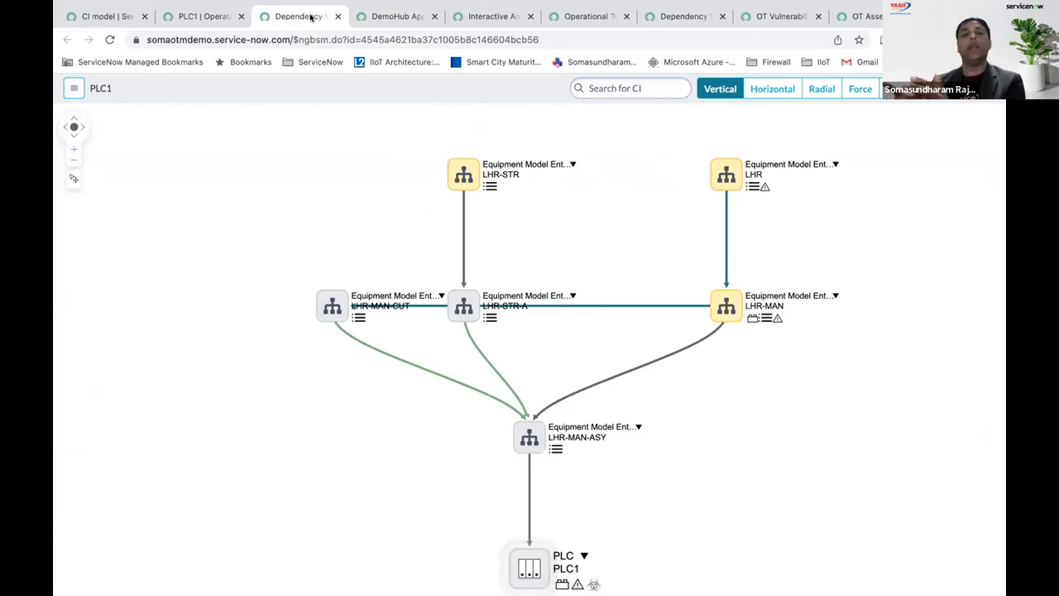
Open the OT Manager workspace home, view the selectable sites, and review London's updates from the past 7 days.
left_click(363, 17)
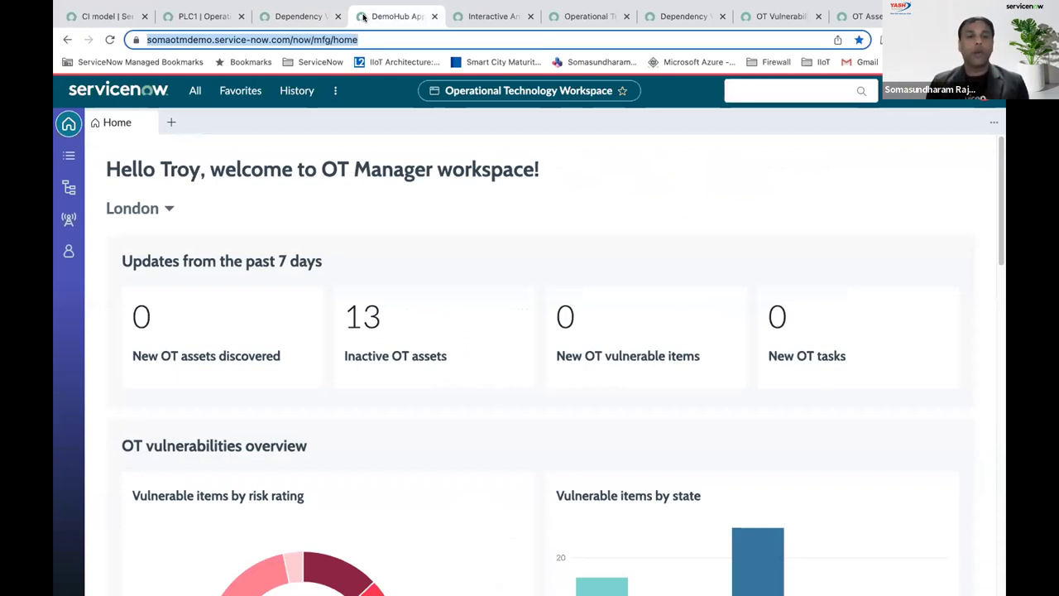
left_click(169, 208)
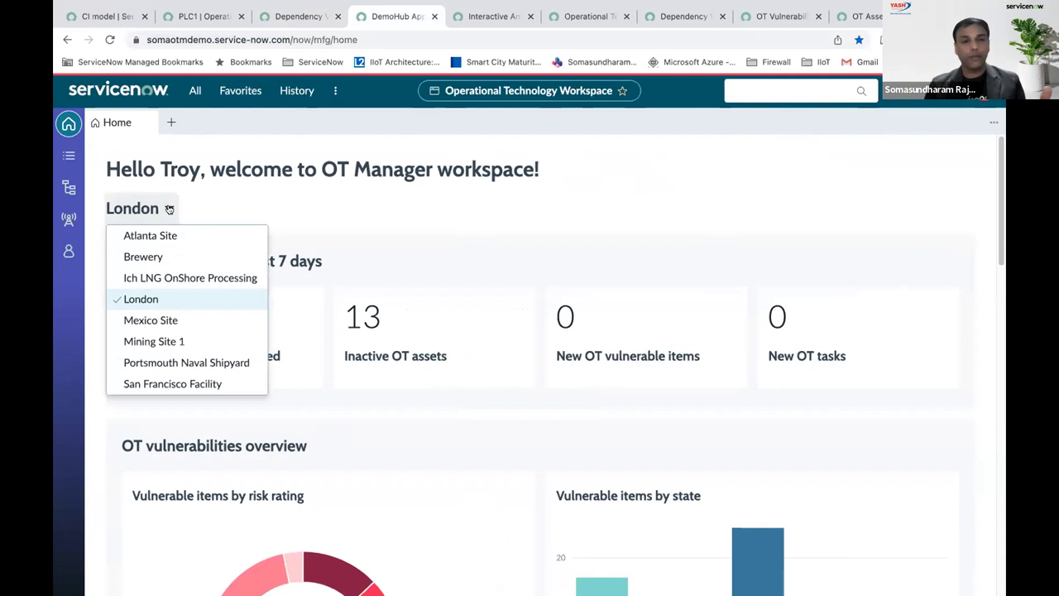
left_click(224, 212)
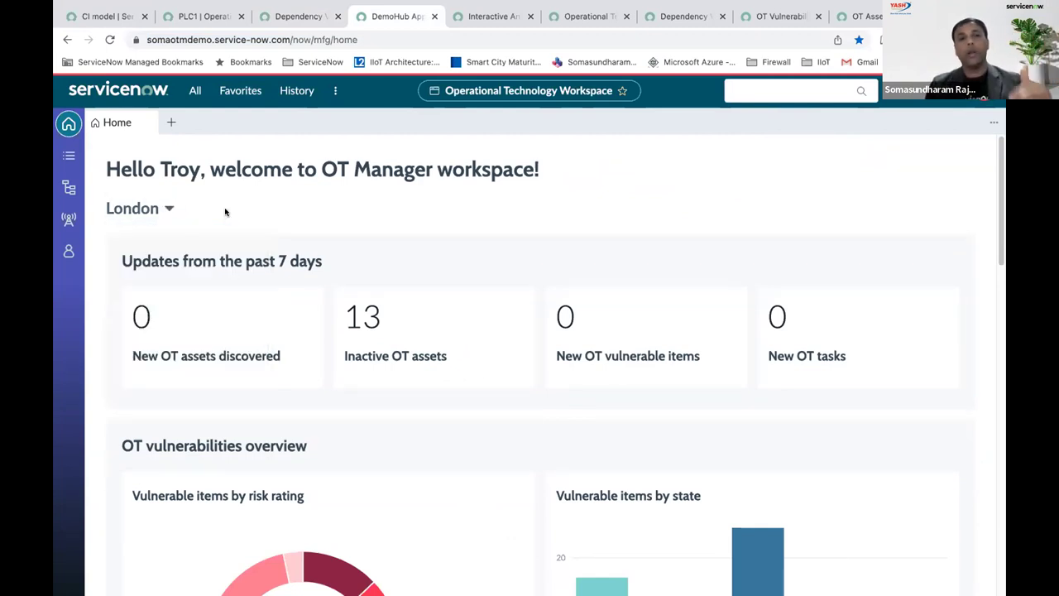
scroll(225, 213, "down", 2)
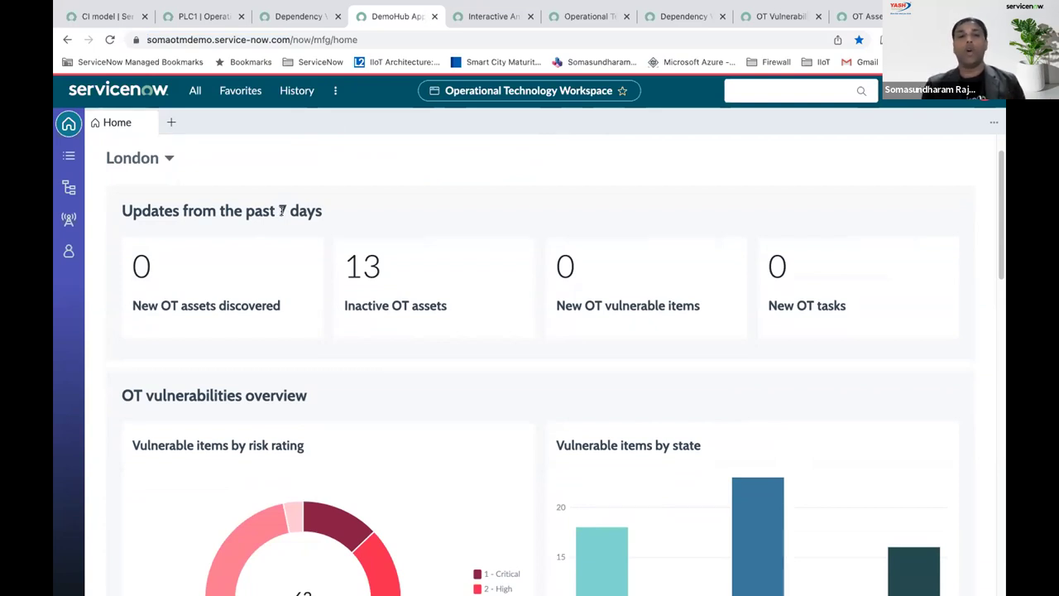
scroll(282, 212, "down", 1)
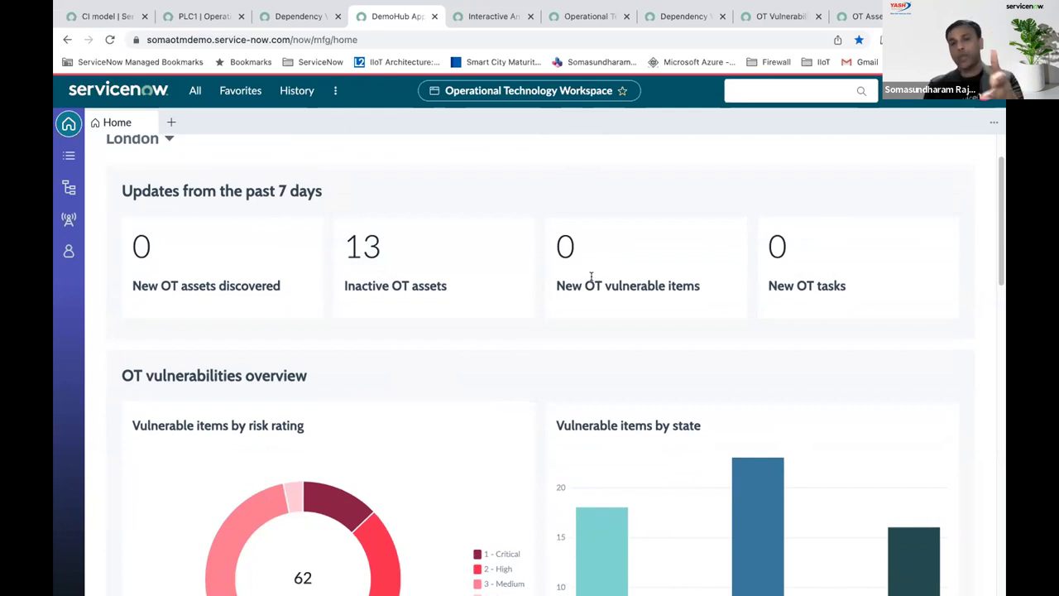
scroll(485, 285, "down", 1)
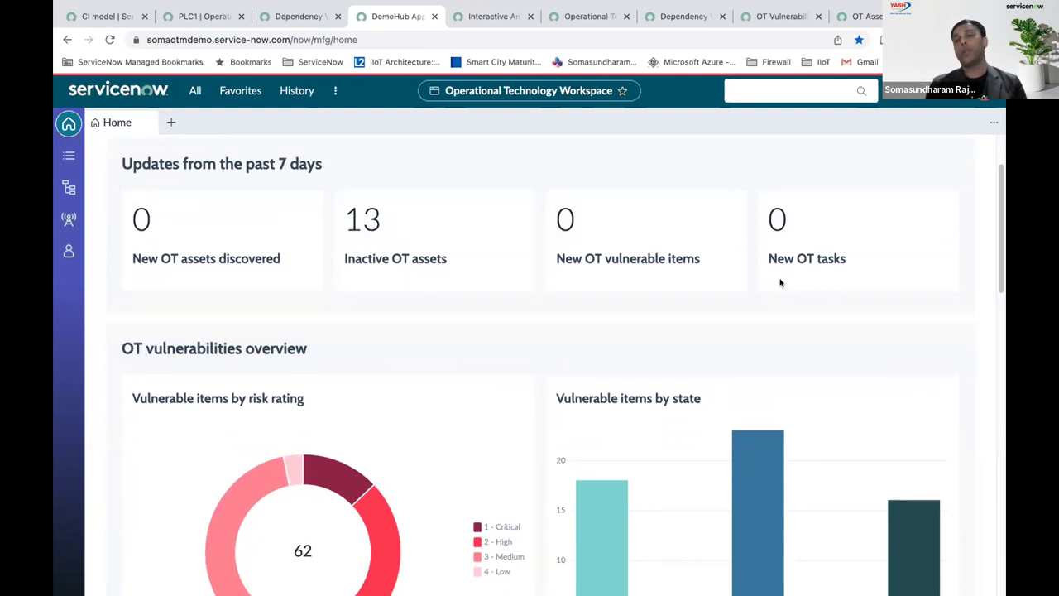
Examine the OT vulnerabilities overview charts of vulnerable items by risk rating and by state.
scroll(779, 283, "down", 2)
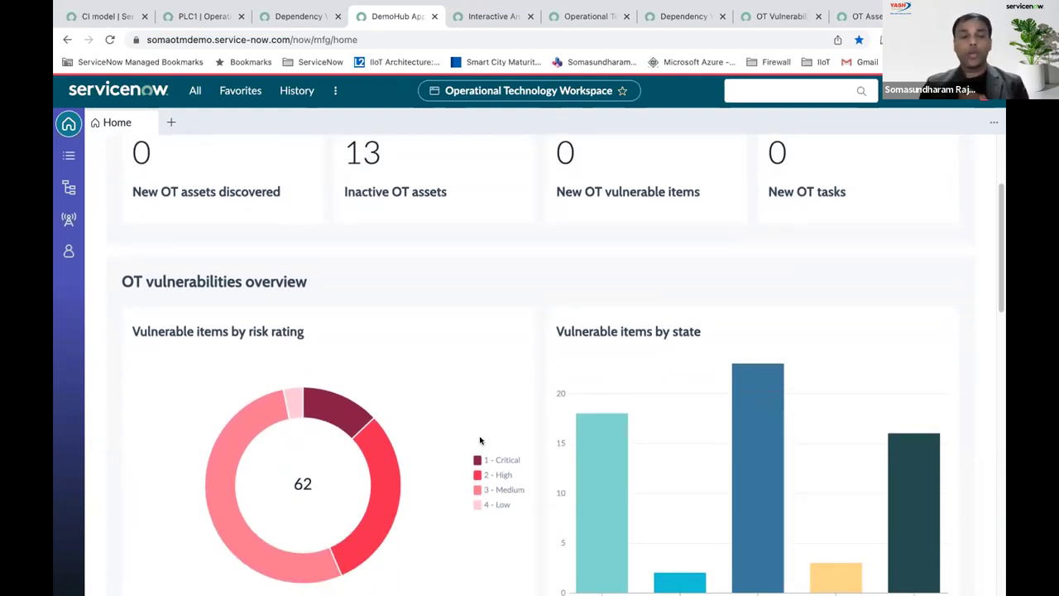
scroll(479, 441, "down", 1)
scroll(419, 397, "down", 1)
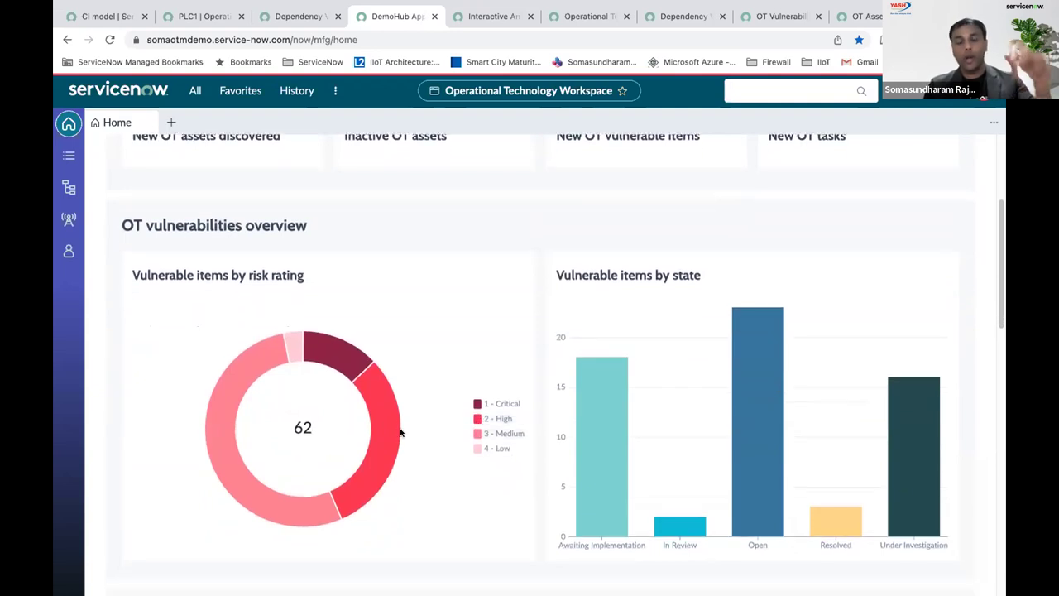
mouse_move(401, 434)
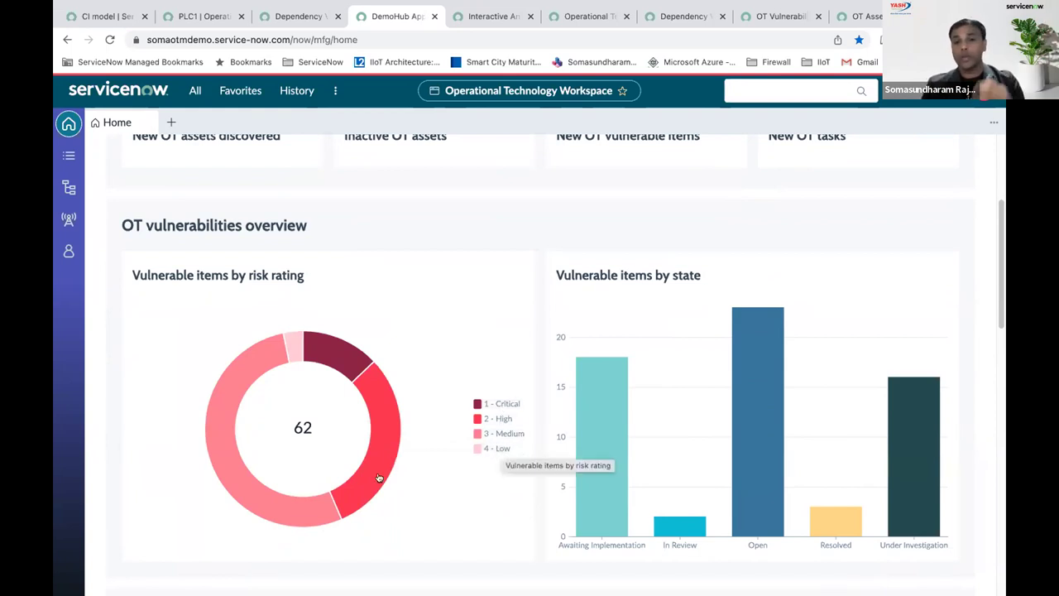
mouse_move(378, 478)
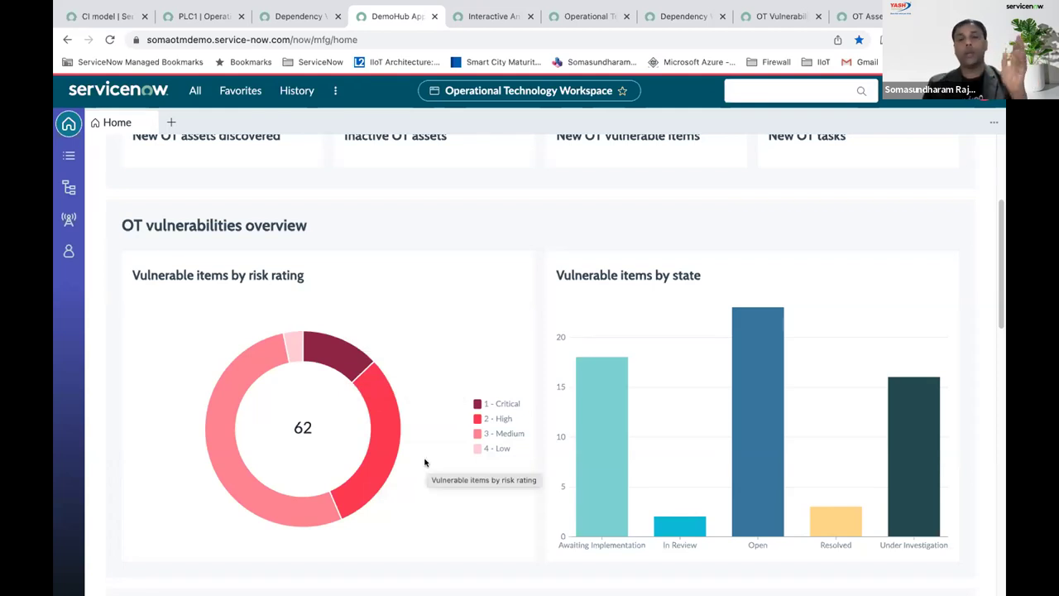
scroll(424, 461, "down", 1)
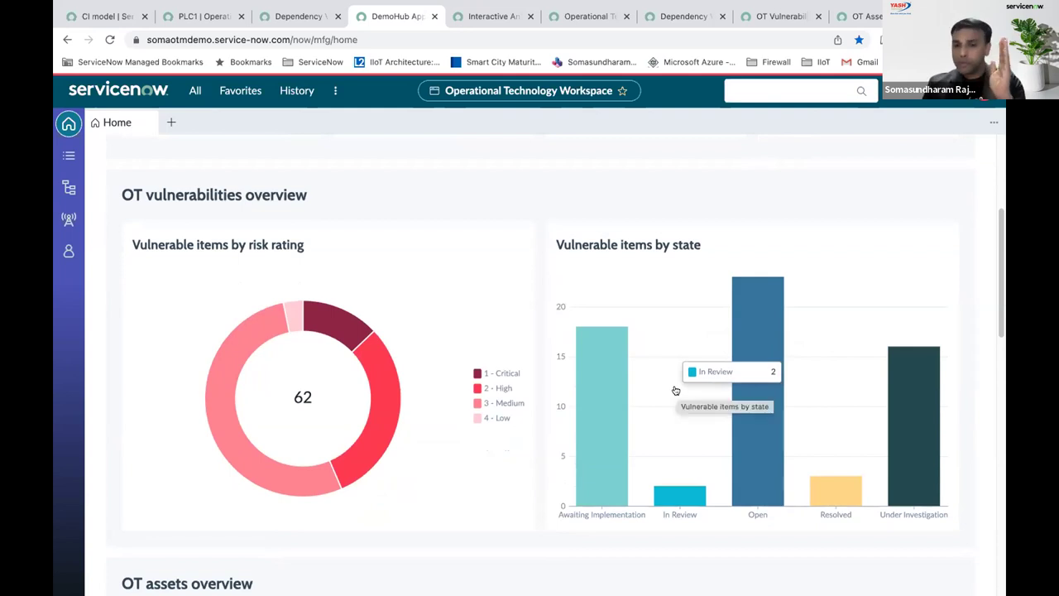
scroll(675, 389, "down", 1)
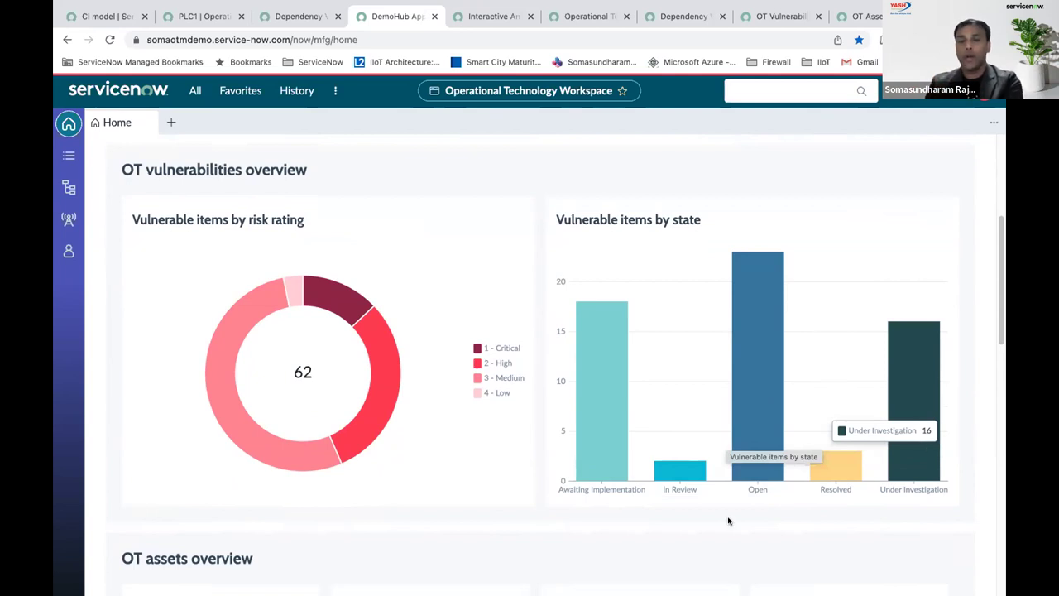
Review the OT assets overview, covering unclassed to unmapped assets and the breakdowns by category, Purdue level, type, manufacturer and criticality.
scroll(728, 520, "down", 2)
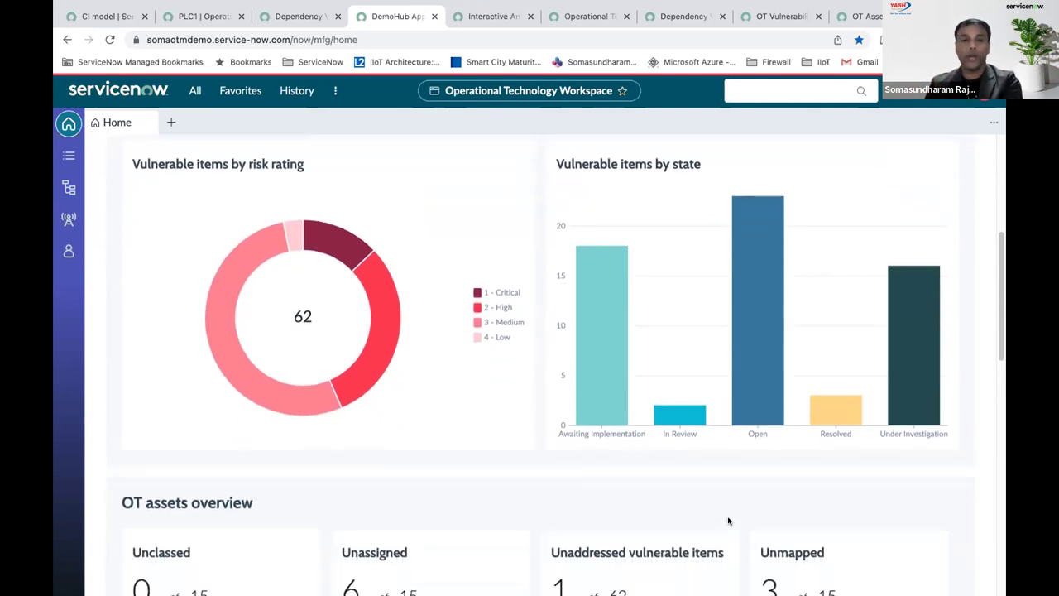
scroll(591, 503, "down", 1)
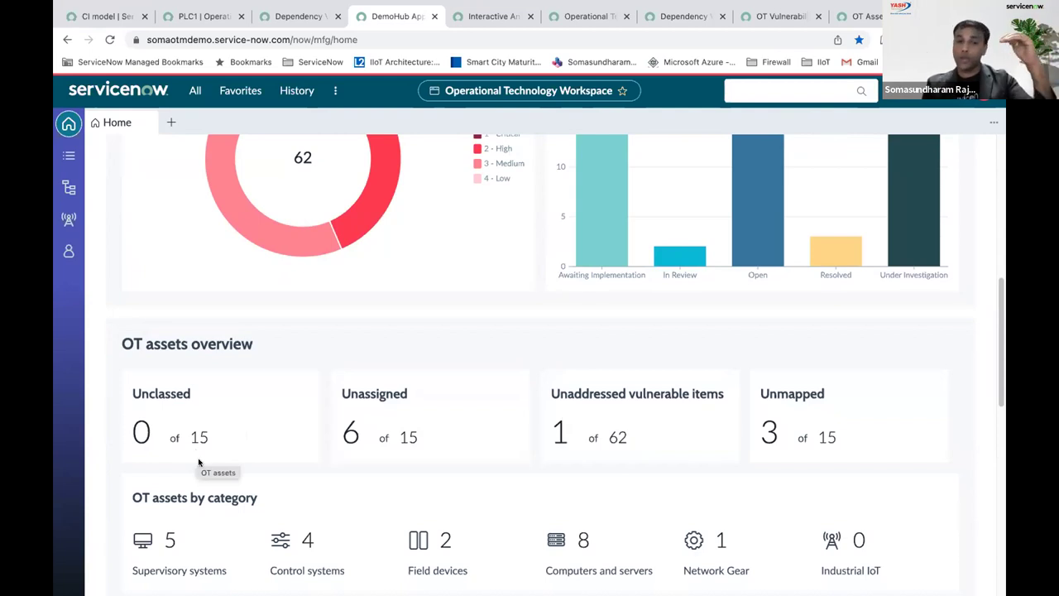
scroll(198, 460, "down", 1)
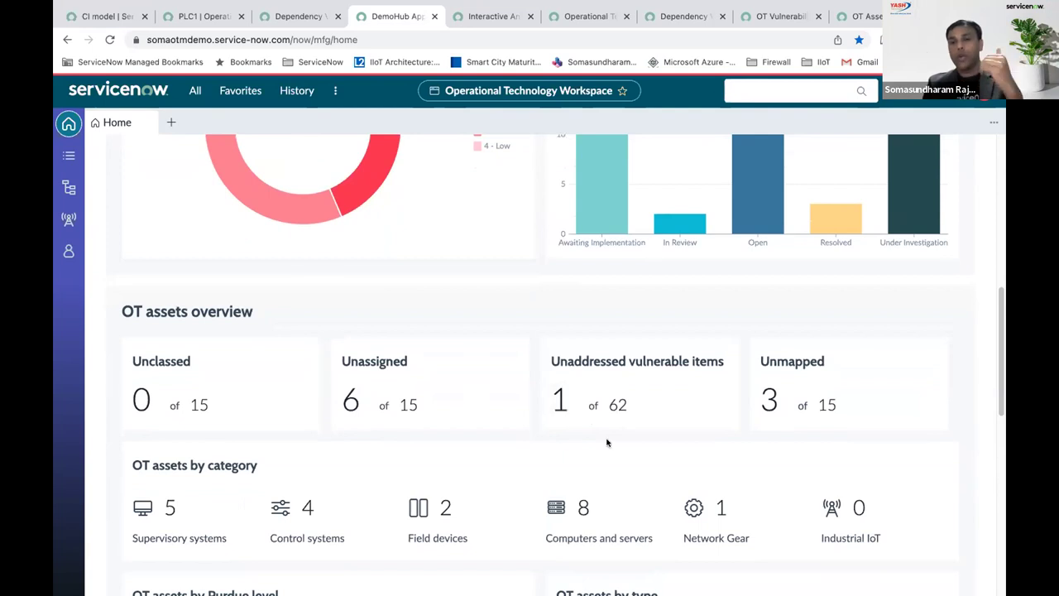
scroll(569, 416, "down", 1)
scroll(445, 372, "down", 1)
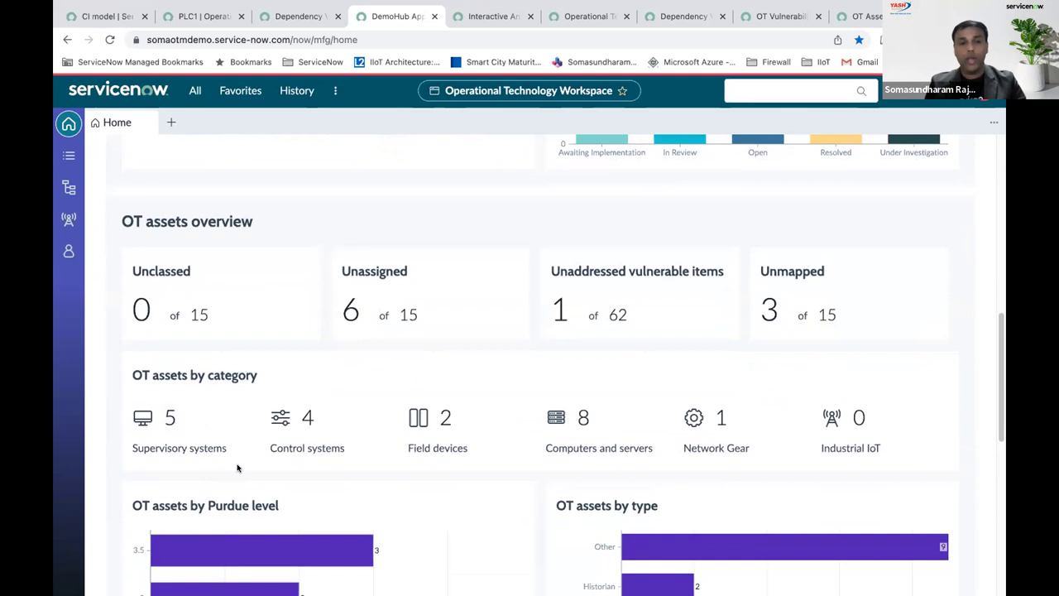
scroll(284, 466, "down", 2)
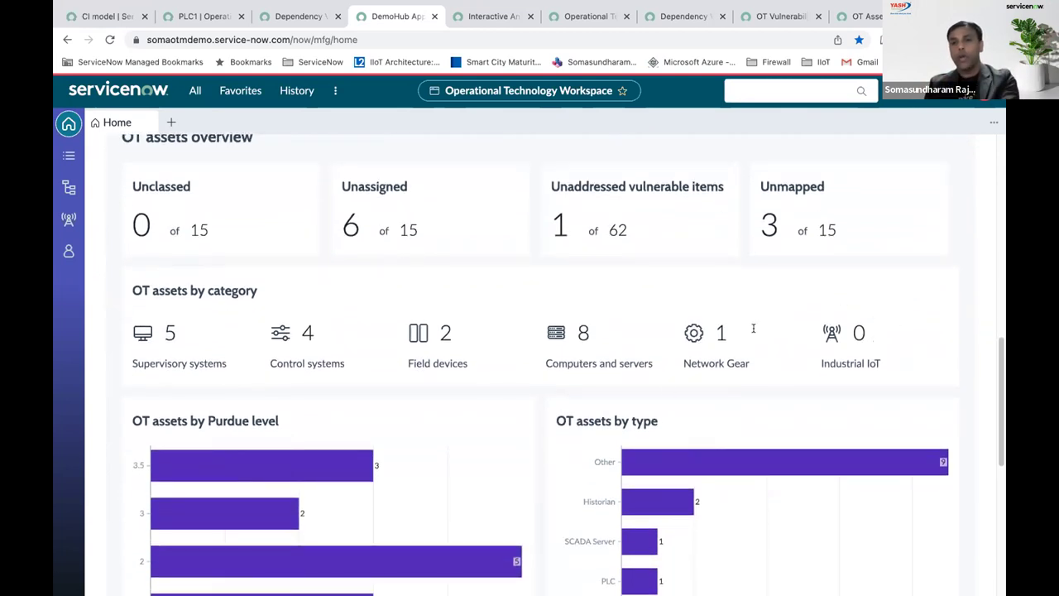
scroll(510, 454, "down", 3)
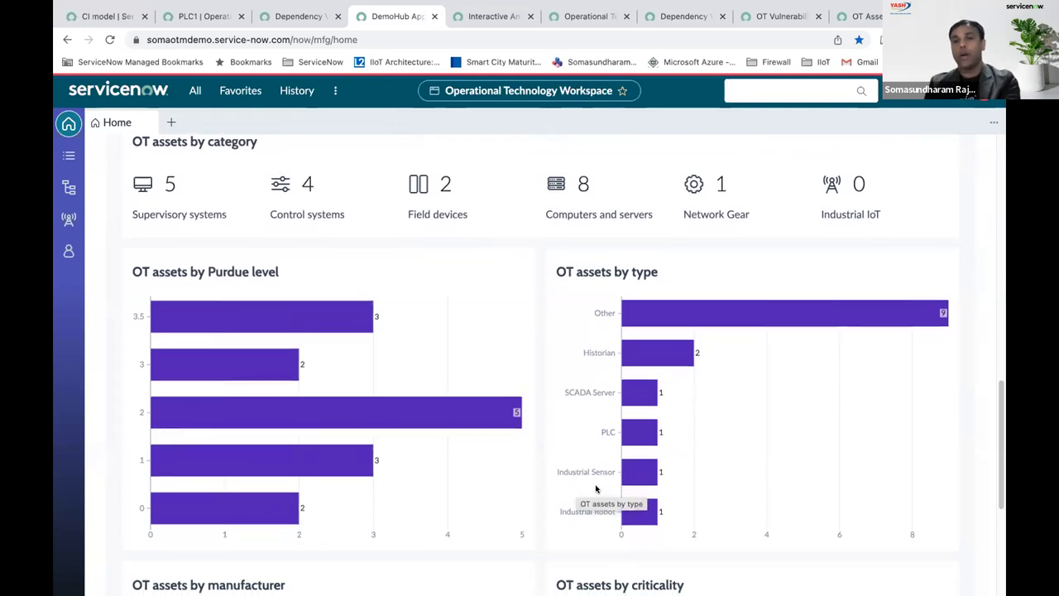
scroll(596, 489, "down", 2)
scroll(596, 489, "down", 3)
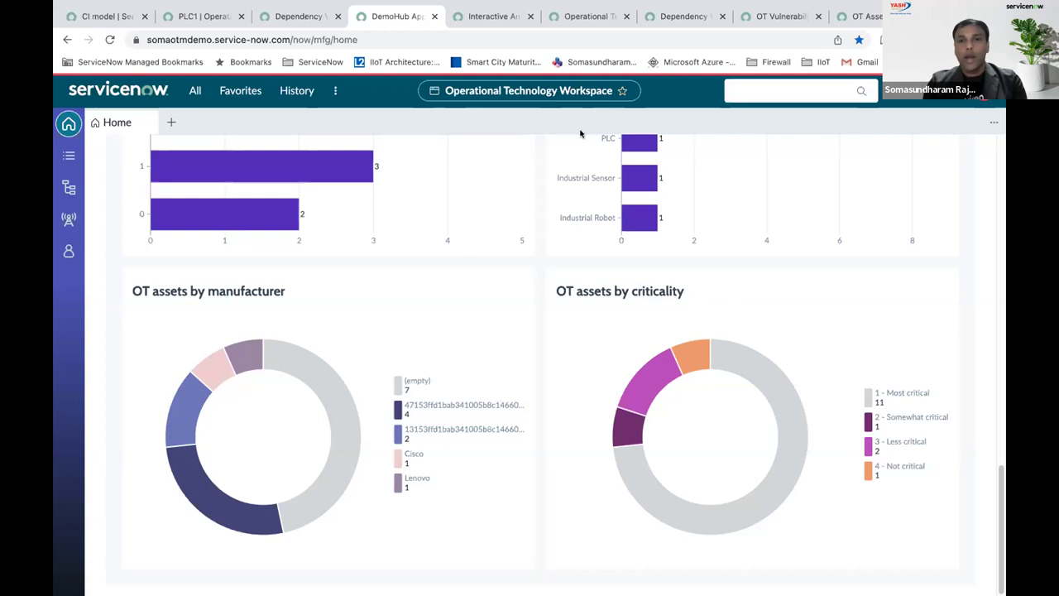
View the interactive analysis of OT assets grouped by manufacturer and stacked by asset criticality, including the manufacturer group list.
left_click(503, 18)
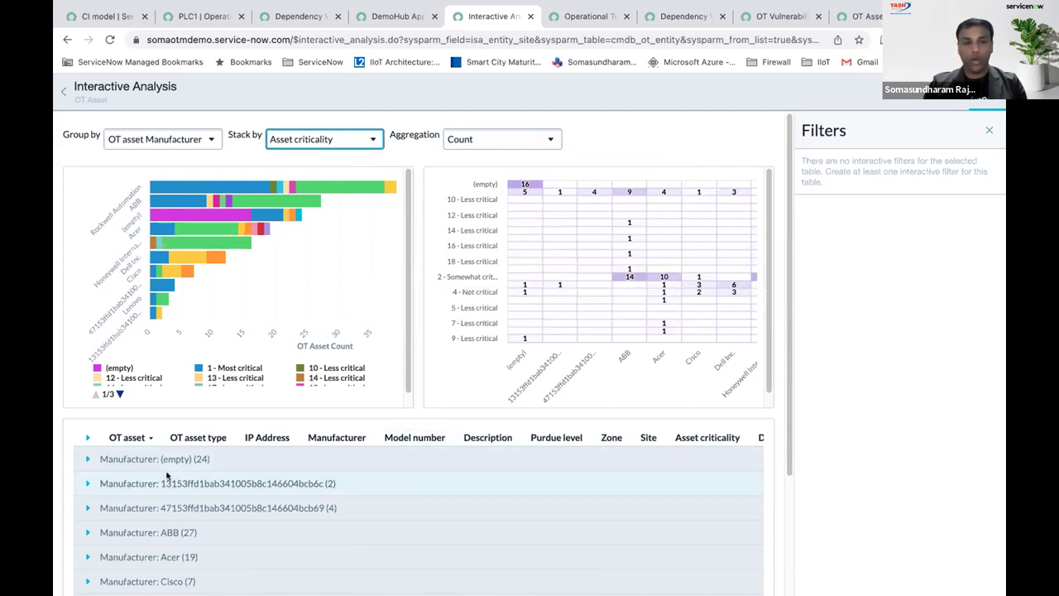
scroll(166, 475, "down", 4)
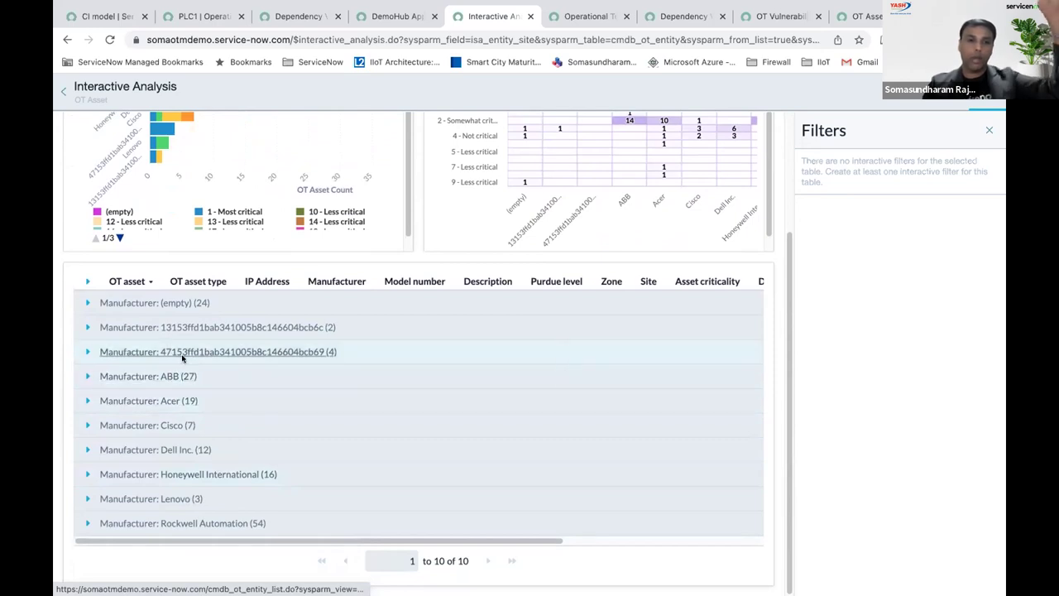
scroll(186, 496, "up", 3)
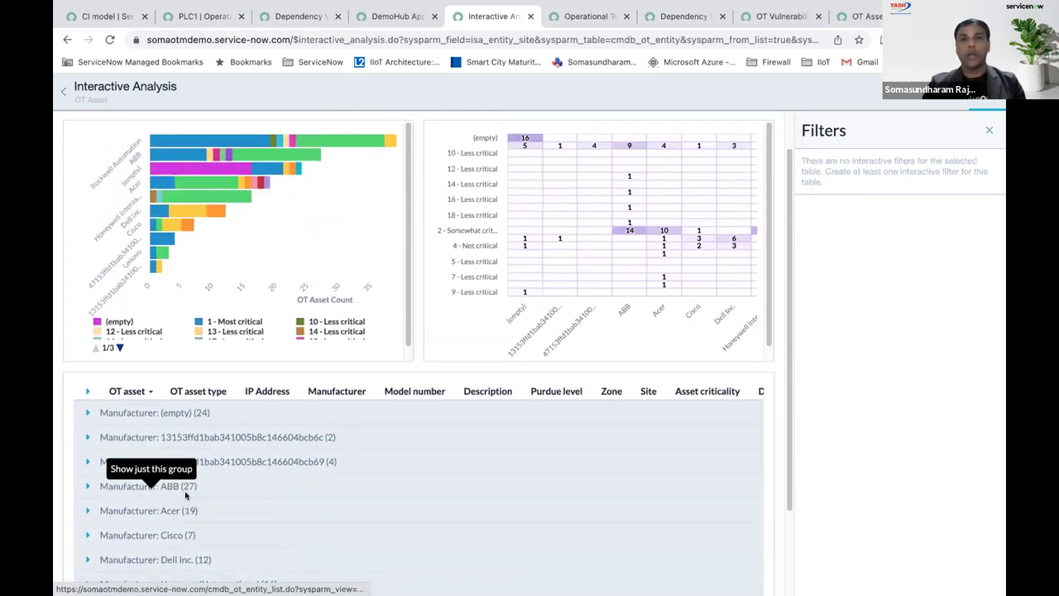
scroll(185, 496, "up", 1)
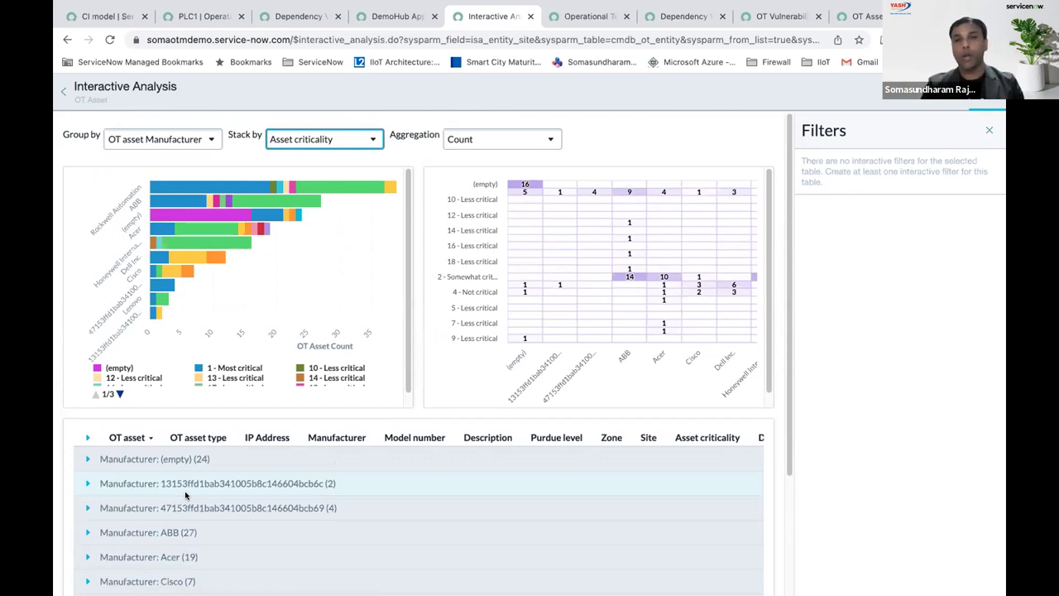
View London's equipment model, and inspect the relationship between LHR-MAN and LHR-MAN-ASY in the LHR hierarchy map.
left_click(574, 19)
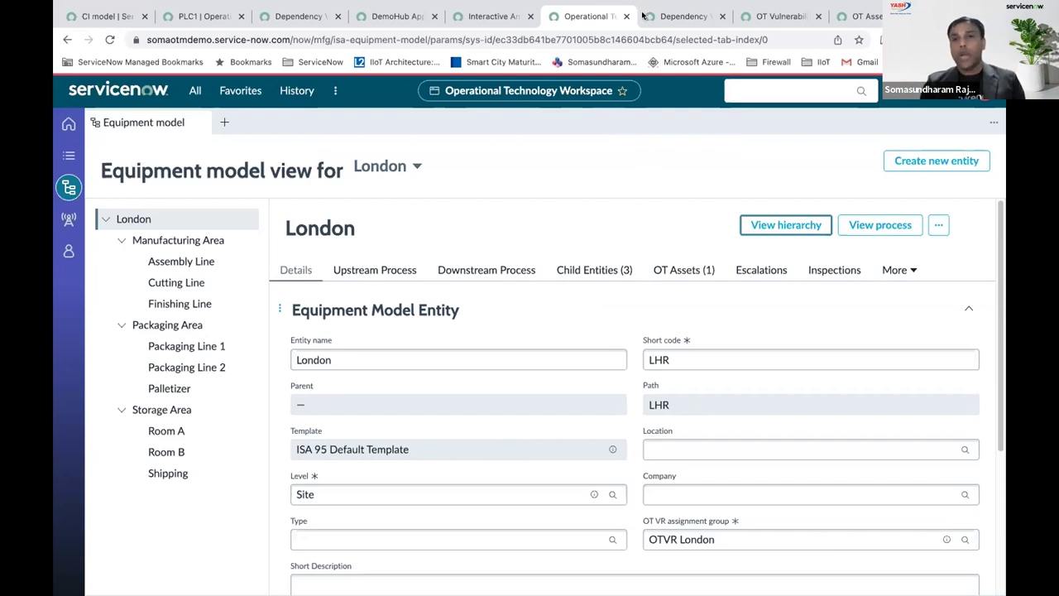
left_click(683, 15)
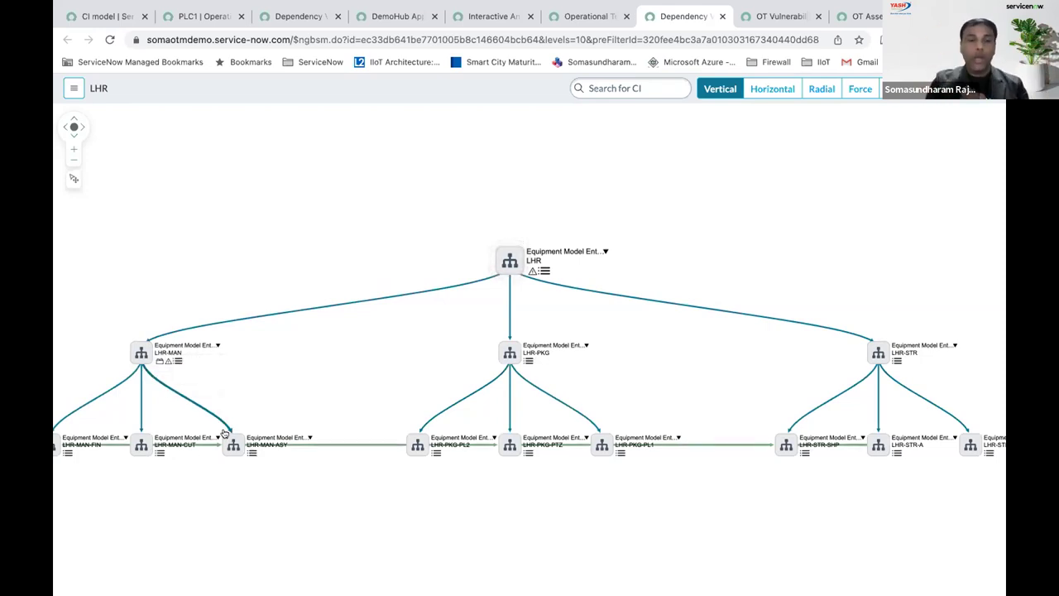
mouse_move(202, 408)
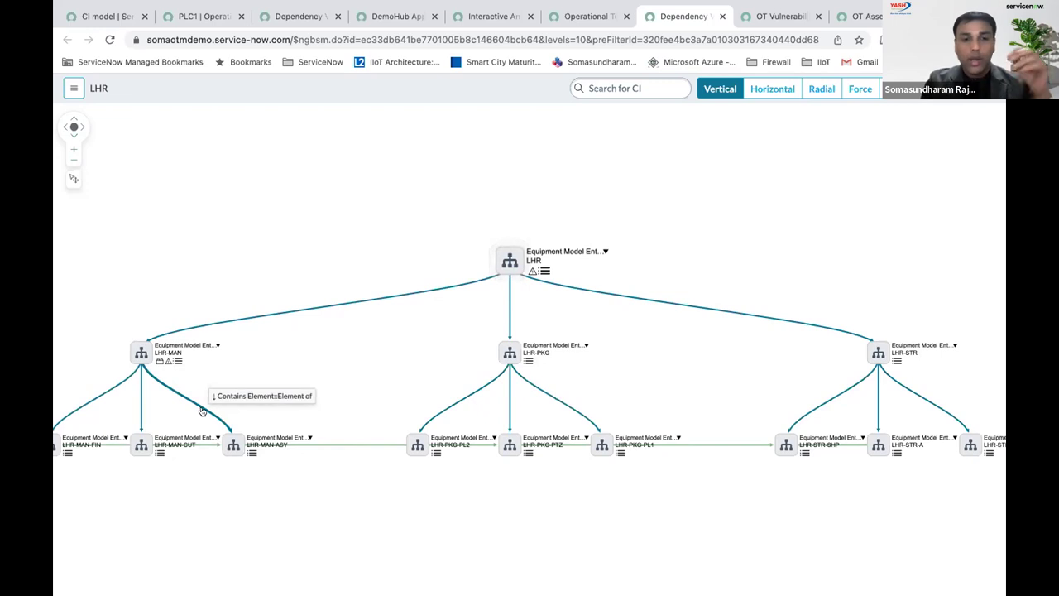